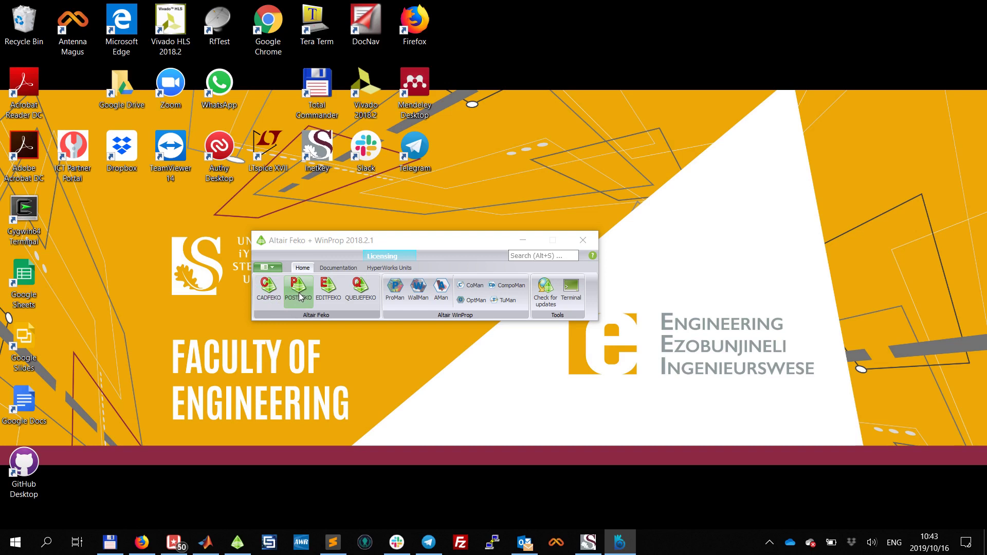
Launch CADFEKO, start a new blank model and orbit the empty 3D view.
{"action": "left_click", "coordinate": [277, 299]}
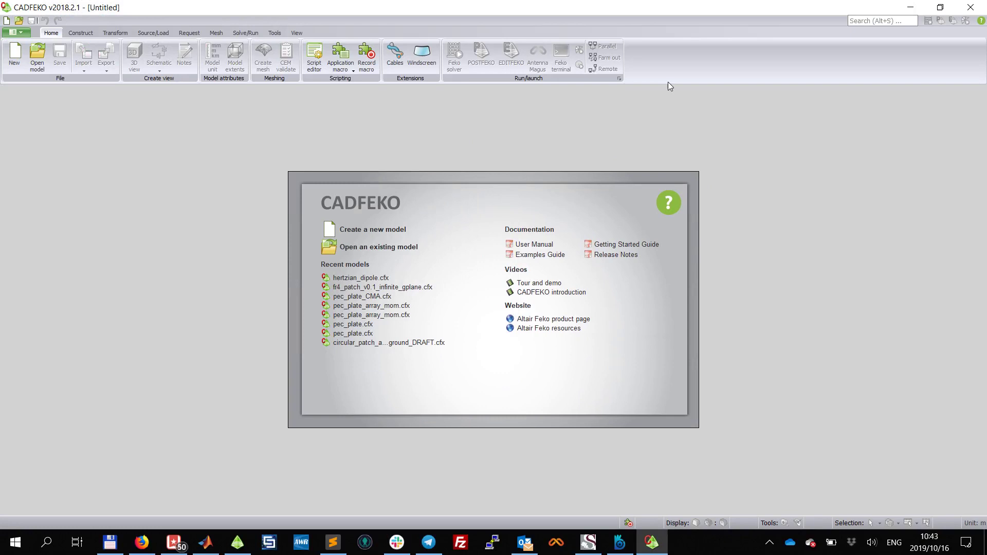
{"action": "left_click", "coordinate": [372, 231]}
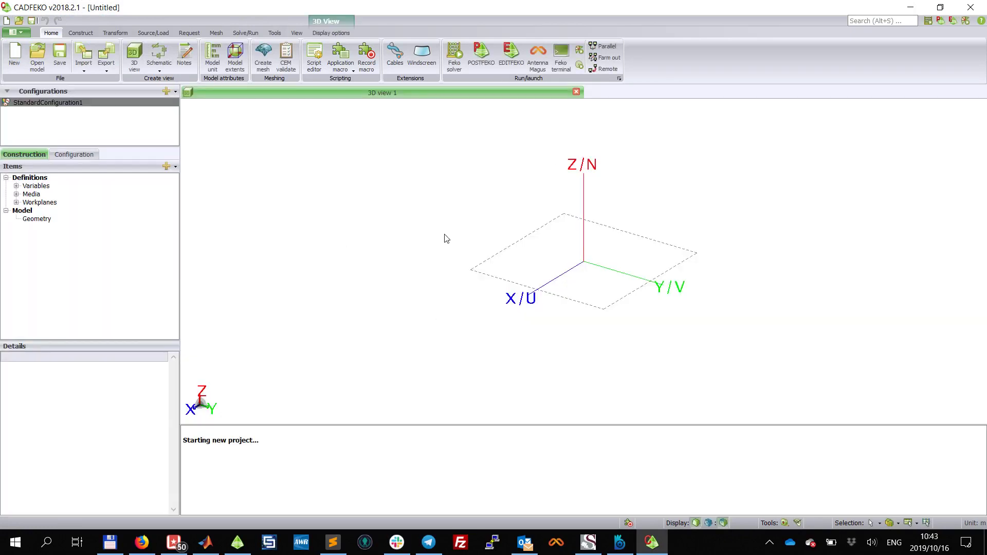
{"action": "left_click_drag", "start_coordinate": [443, 236], "coordinate": [447, 326]}
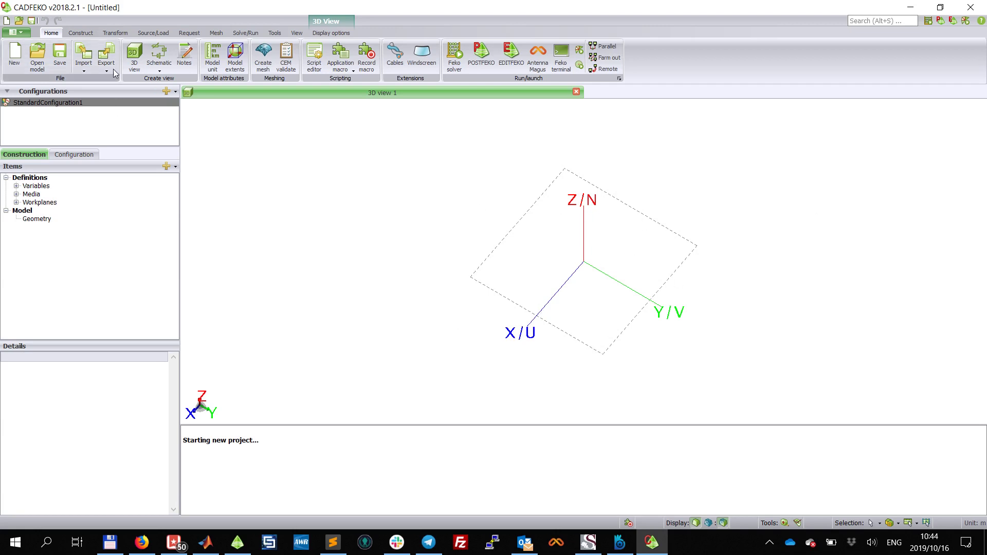
Open the Electric dipole source settings and move the dialog beside the 3D view.
{"action": "left_click", "coordinate": [156, 34]}
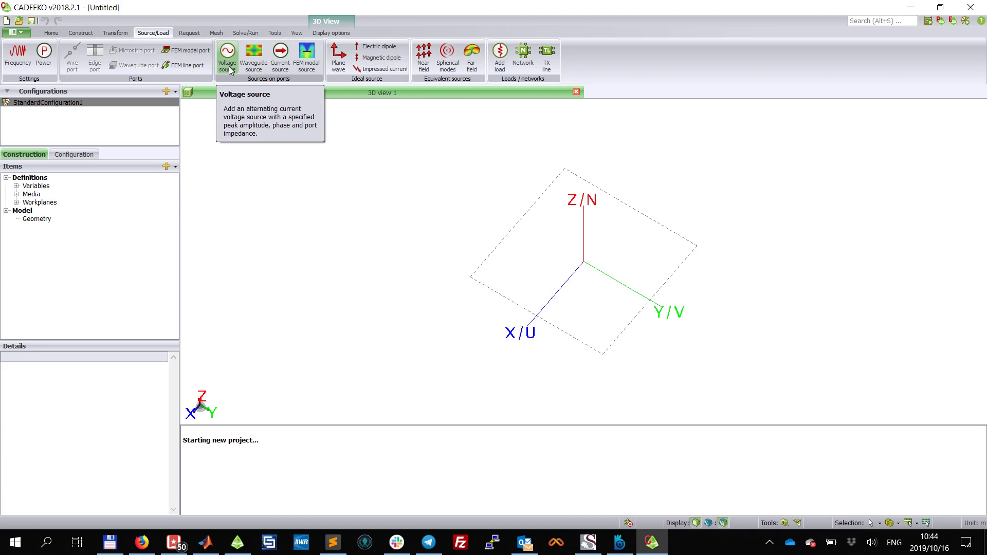
{"action": "left_click", "coordinate": [383, 48]}
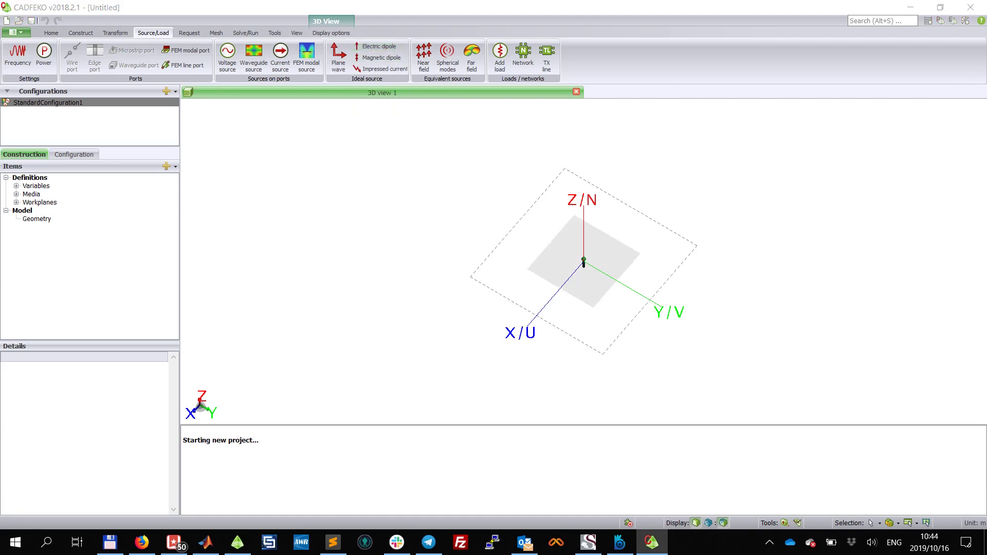
{"action": "left_click_drag", "start_coordinate": [986, 13], "coordinate": [321, 163]}
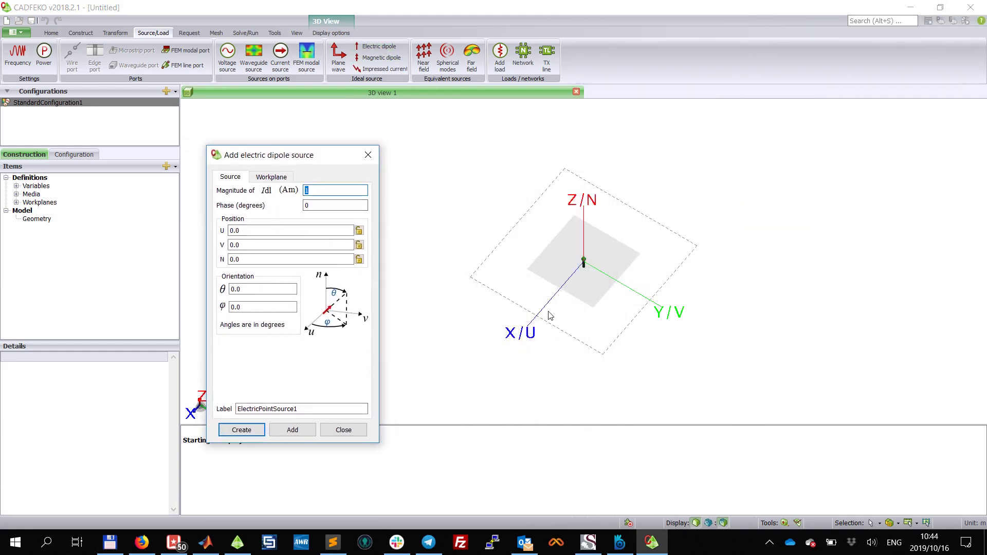
Keep magnitude 1 and phase 0, and create the dipole source labelled hertzian_dipole.
{"action": "scroll", "coordinate": [588, 274], "scroll_direction": "down", "scroll_amount": 2}
{"action": "scroll", "coordinate": [578, 265], "scroll_direction": "up", "scroll_amount": 2}
{"action": "left_click", "coordinate": [570, 286]}
{"action": "left_click_drag", "start_coordinate": [568, 281], "coordinate": [577, 261]}
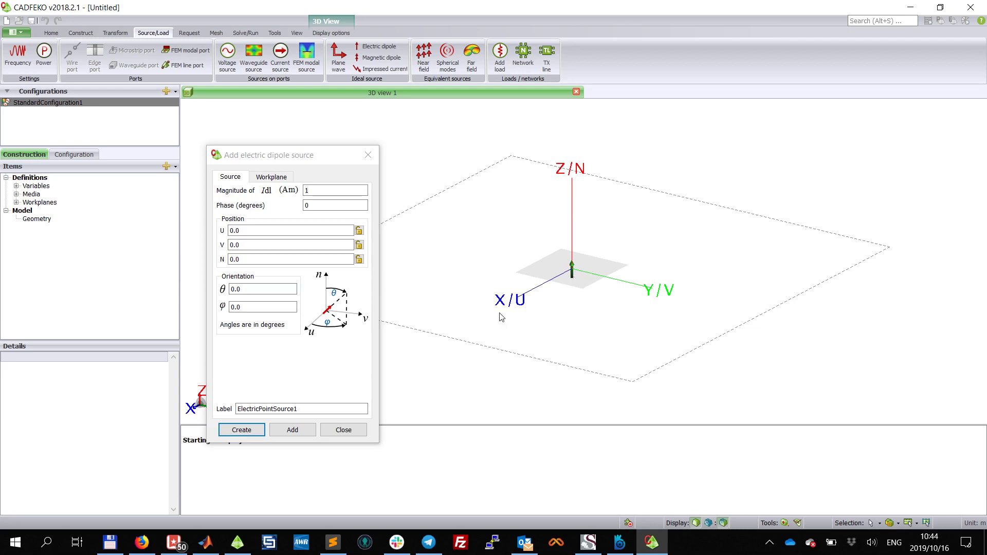
{"action": "left_click", "coordinate": [231, 448]}
{"action": "left_click", "coordinate": [323, 197]}
{"action": "key", "text": "Tab"}
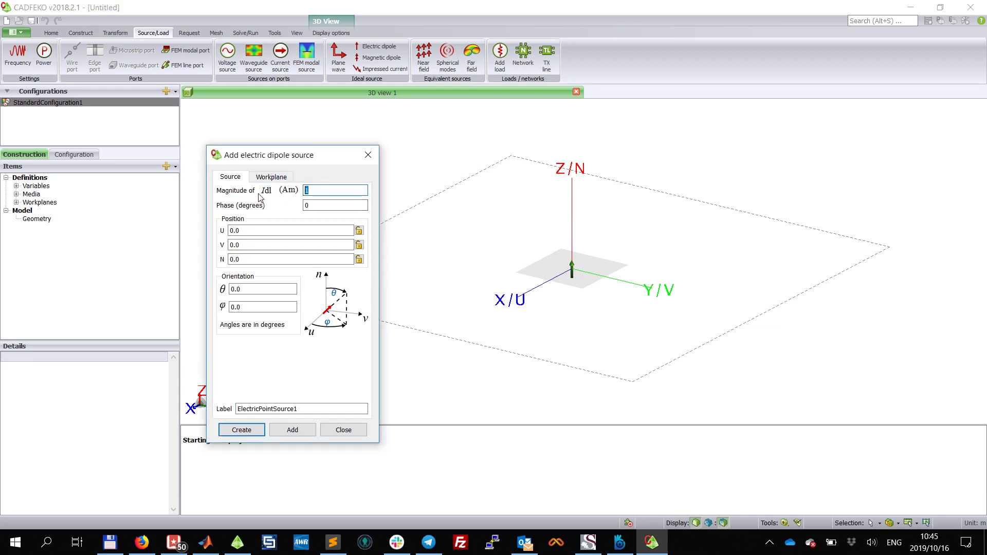
{"action": "left_click", "coordinate": [312, 197]}
{"action": "double_click", "coordinate": [325, 205]}
{"action": "double_click", "coordinate": [311, 411]}
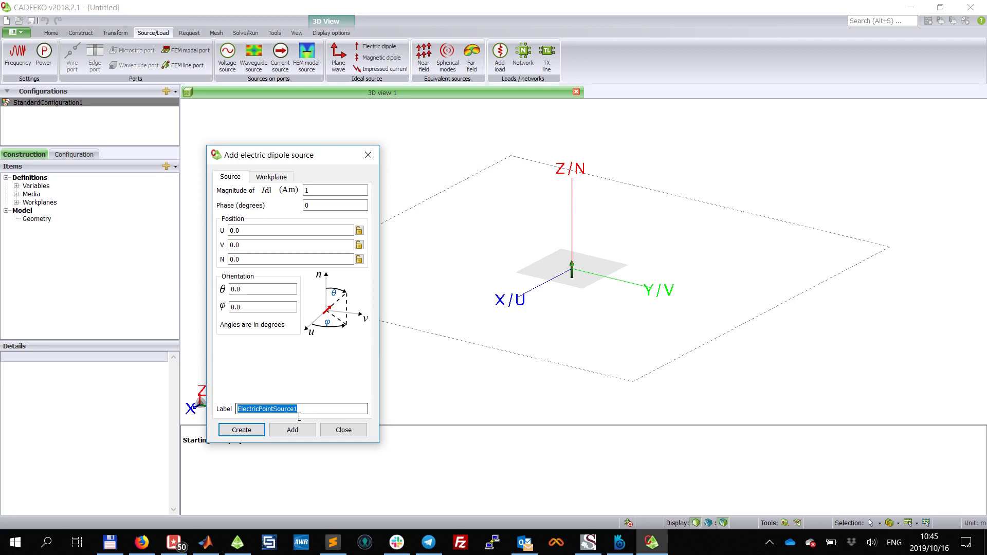
{"action": "type", "text": "hertzian_dipole"}
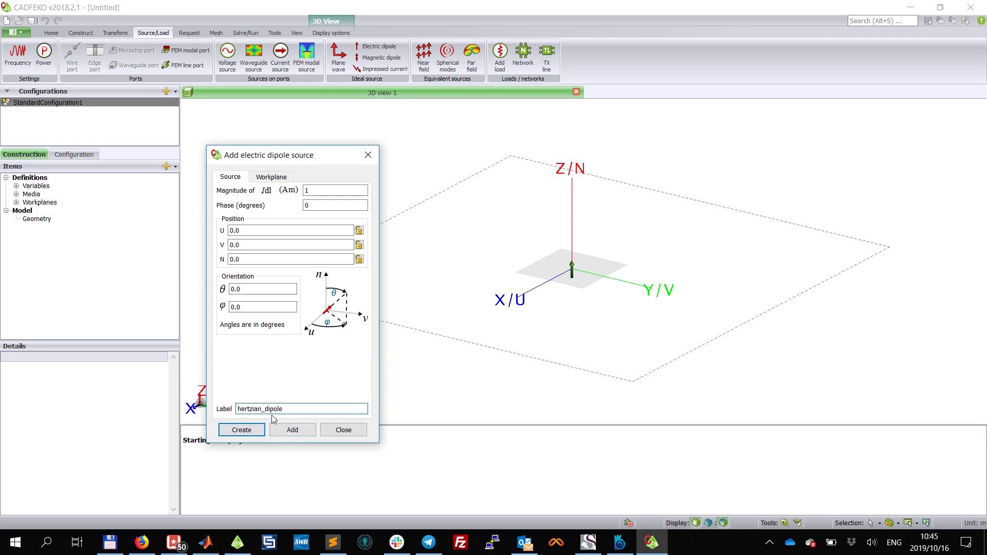
{"action": "left_click", "coordinate": [253, 434]}
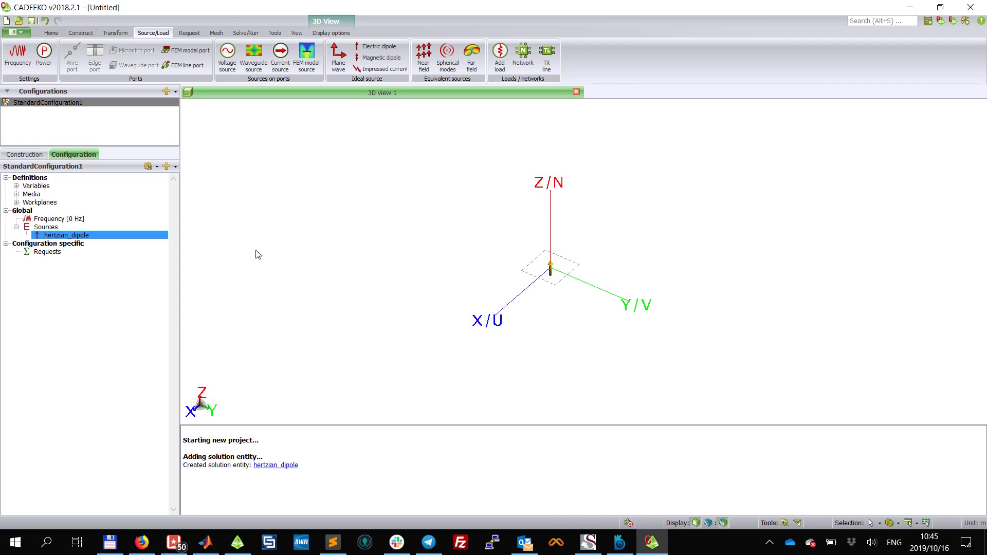
Open the Far fields request from the Request ribbon tab.
{"action": "left_click", "coordinate": [190, 33]}
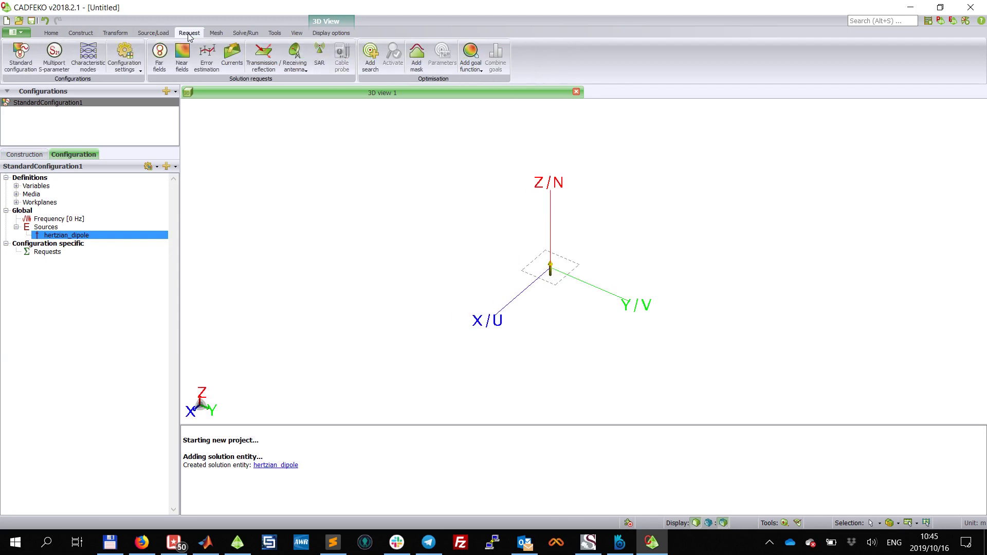
{"action": "left_click", "coordinate": [159, 70]}
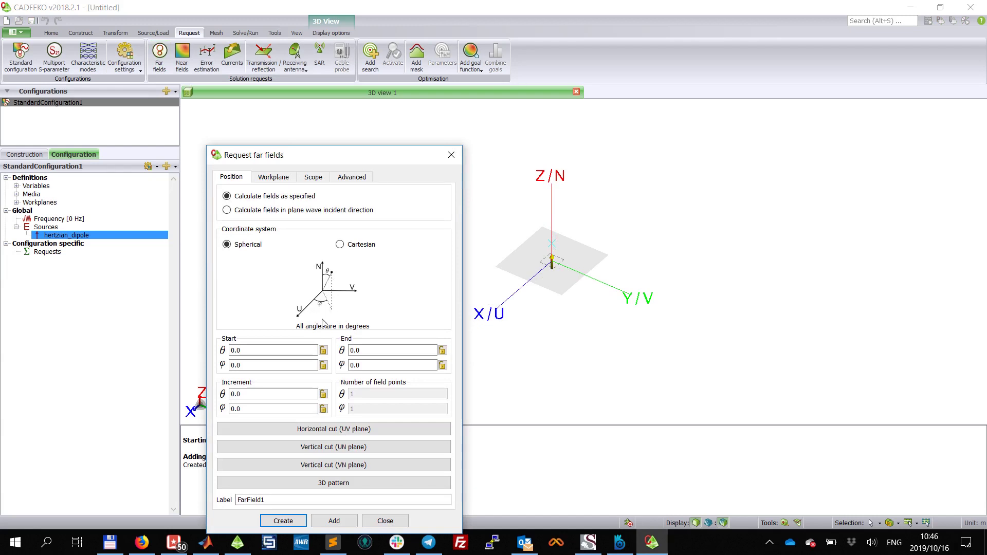
Fill the spherical far-field request with the full 3D pattern range, θ 0–180° and φ 0–360°.
{"action": "left_click_drag", "start_coordinate": [378, 155], "coordinate": [361, 58]}
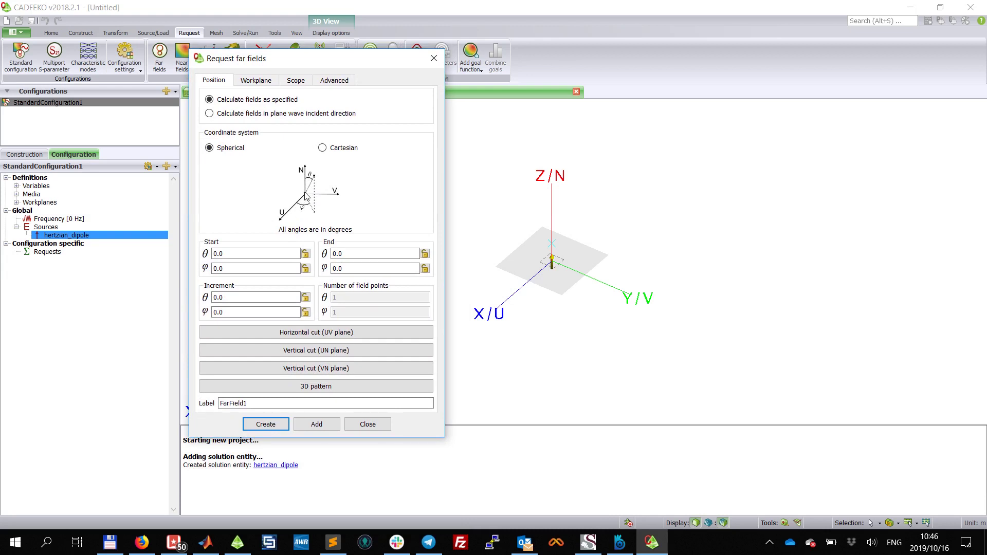
{"action": "left_click", "coordinate": [220, 150]}
{"action": "left_click", "coordinate": [235, 257]}
{"action": "left_click", "coordinate": [259, 268]}
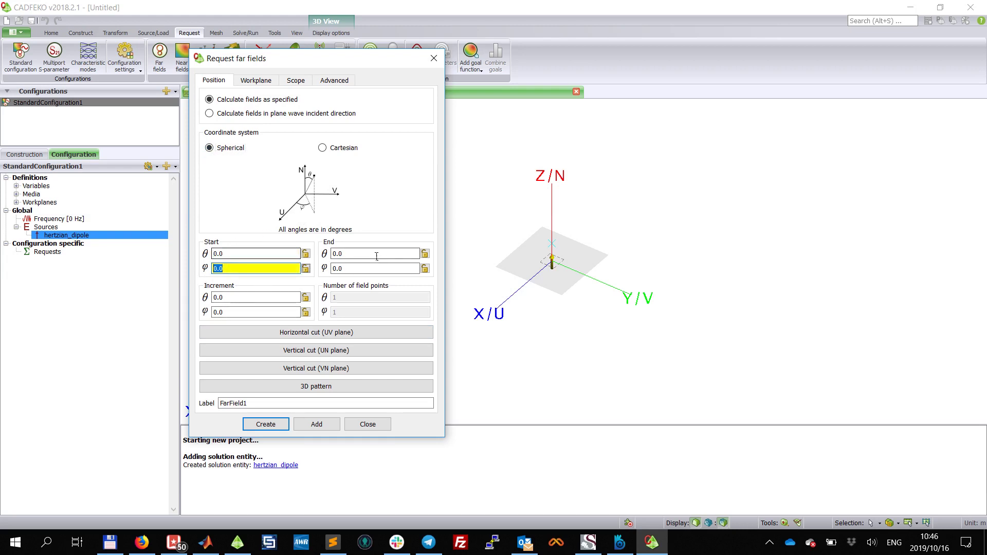
{"action": "left_click", "coordinate": [239, 255]}
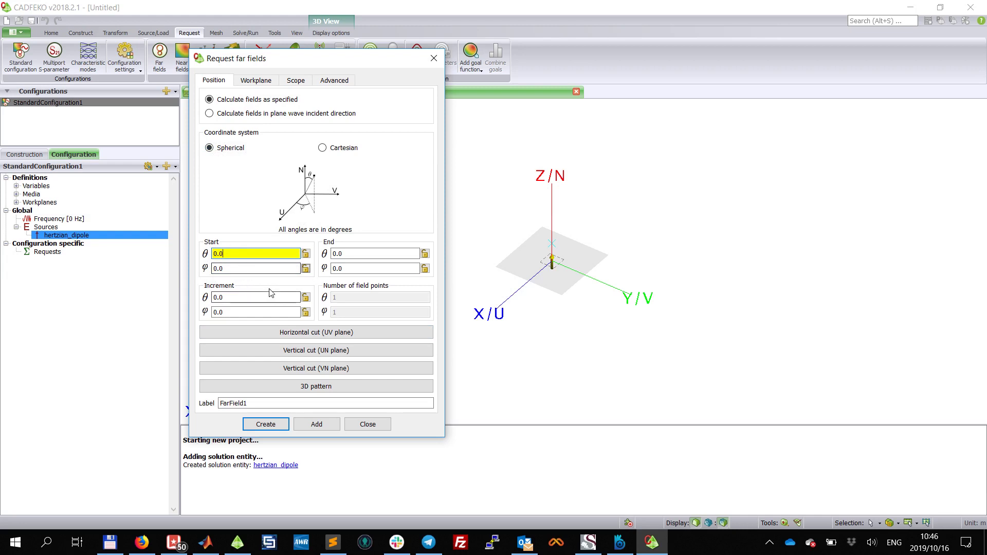
{"action": "left_click", "coordinate": [322, 388]}
Zoom, pan and orbit the 3D view to inspect the far-field sphere preview.
{"action": "scroll", "coordinate": [576, 291], "scroll_direction": "up", "scroll_amount": 2}
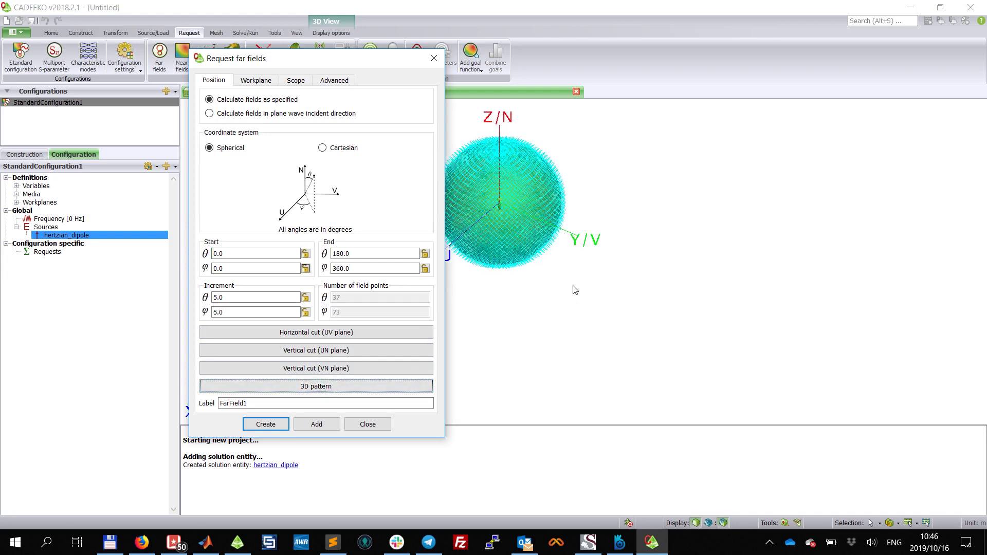
{"action": "middle_click_drag", "start_coordinate": [524, 191], "coordinate": [627, 246]}
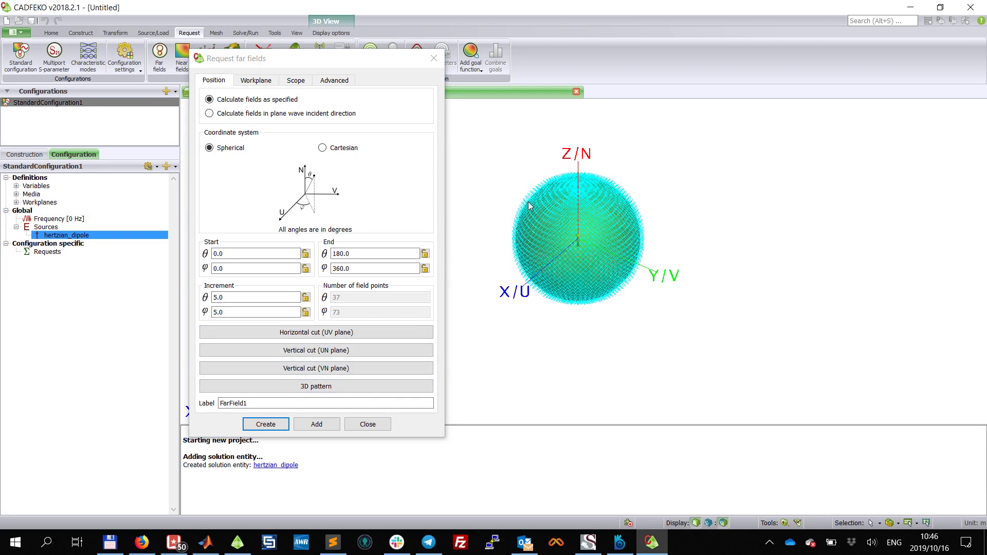
{"action": "middle_click_drag", "start_coordinate": [530, 206], "coordinate": [581, 214]}
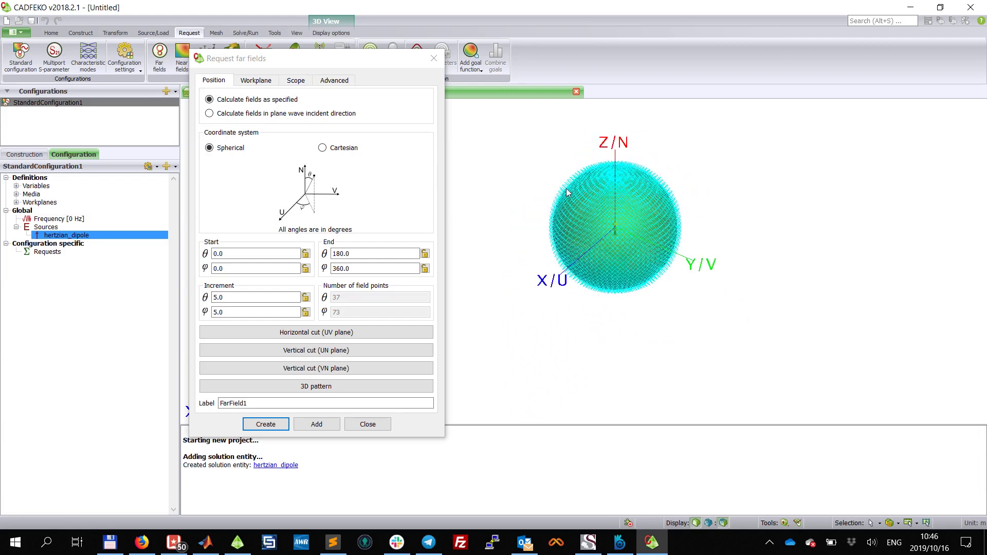
{"action": "scroll", "coordinate": [613, 241], "scroll_direction": "up", "scroll_amount": 5}
{"action": "scroll", "coordinate": [612, 245], "scroll_direction": "down", "scroll_amount": 4}
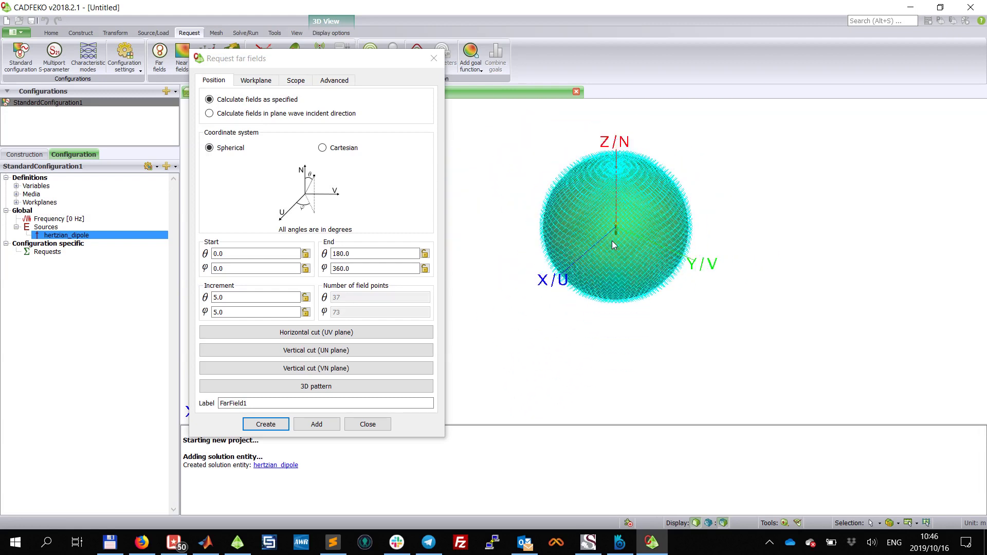
{"action": "scroll", "coordinate": [613, 245], "scroll_direction": "up", "scroll_amount": 2}
{"action": "scroll", "coordinate": [613, 245], "scroll_direction": "down", "scroll_amount": 1}
{"action": "scroll", "coordinate": [613, 248], "scroll_direction": "up", "scroll_amount": 2}
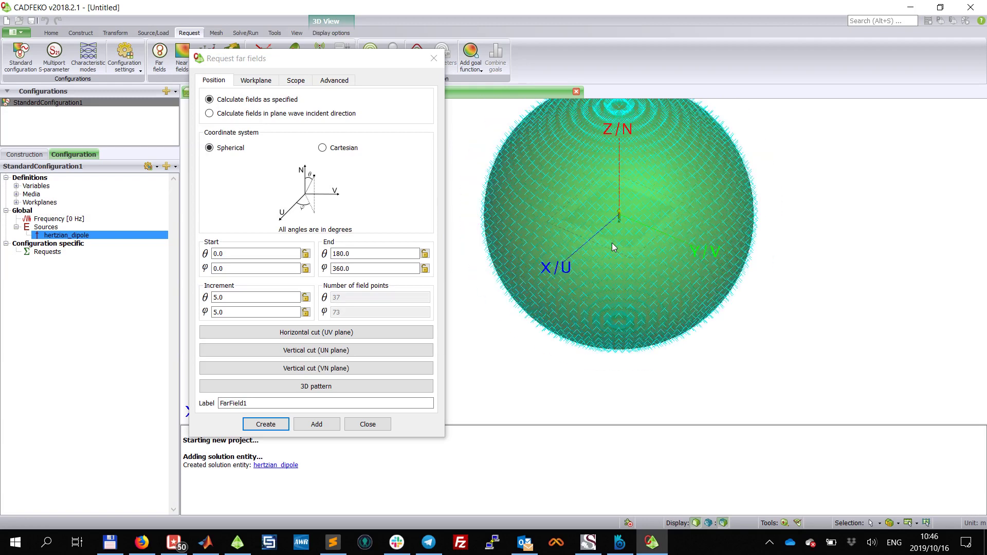
{"action": "scroll", "coordinate": [613, 247], "scroll_direction": "down", "scroll_amount": 1}
{"action": "mouse_move", "coordinate": [612, 184]}
{"action": "middle_mouse_down"}
{"action": "mouse_move", "coordinate": [606, 215]}
{"action": "mouse_move", "coordinate": [634, 236]}
{"action": "mouse_move", "coordinate": [632, 217]}
{"action": "mouse_move", "coordinate": [646, 218]}
{"action": "middle_mouse_up"}
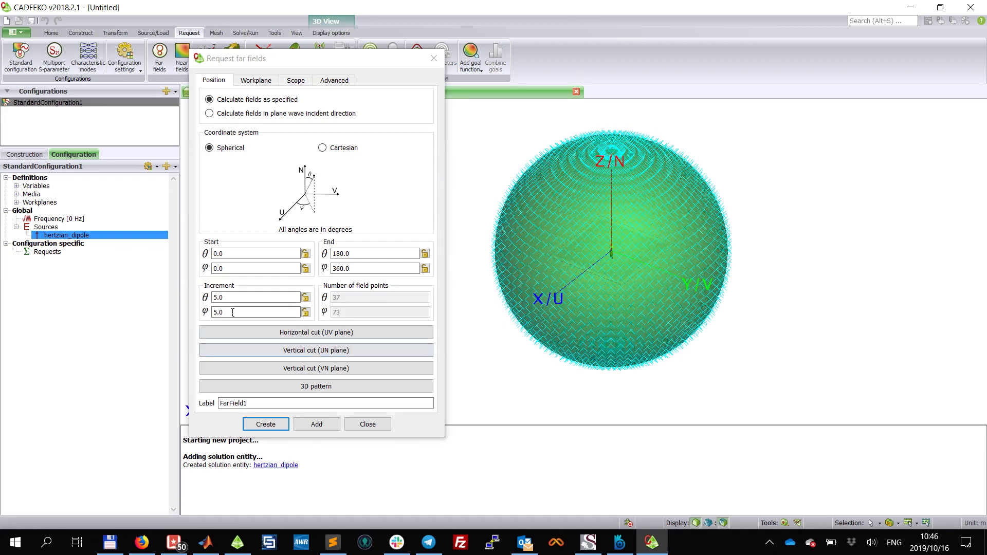
{"action": "scroll", "coordinate": [596, 265], "scroll_direction": "up", "scroll_amount": 3}
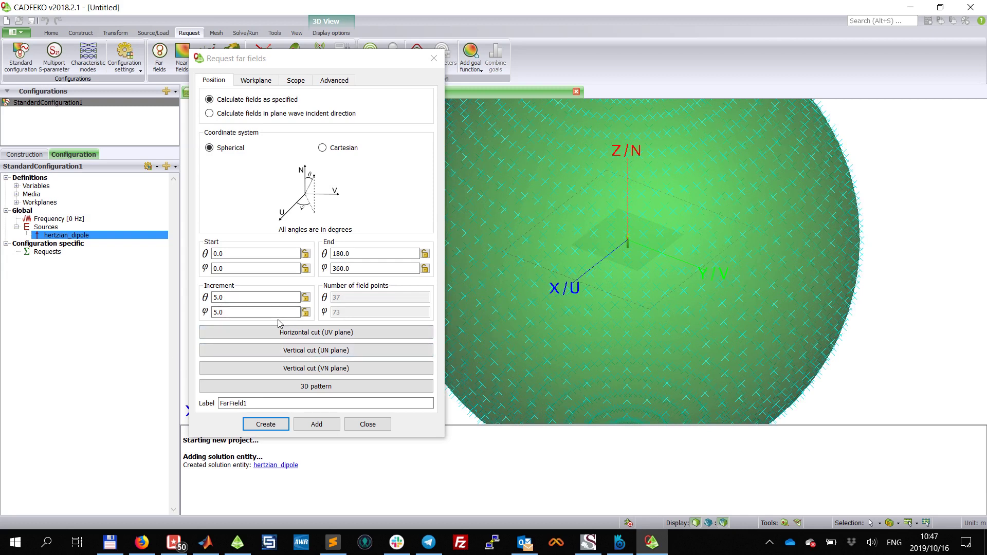
Try different θ and φ increment values (1, 2, 5) in the far-field request.
{"action": "double_click", "coordinate": [221, 301]}
{"action": "type", "text": "1"}
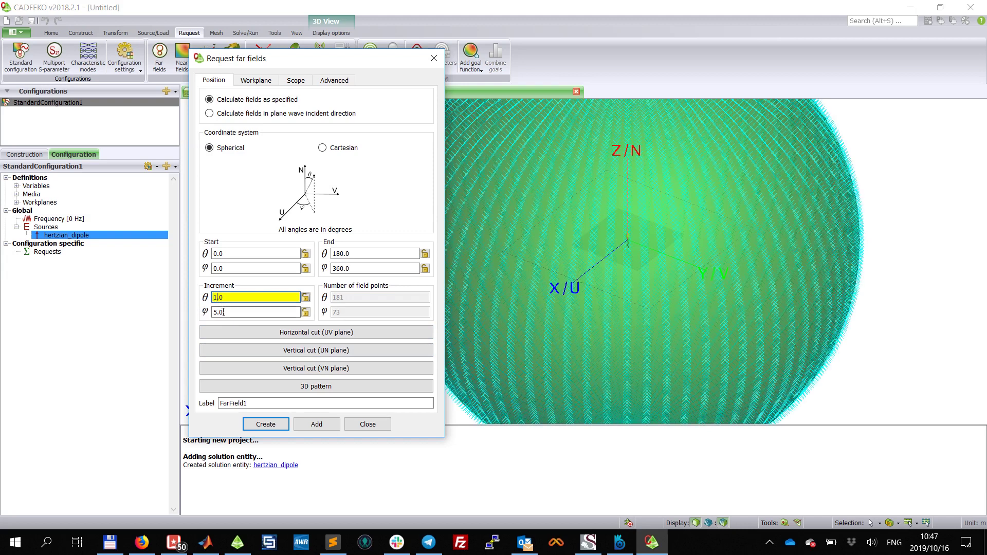
{"action": "double_click", "coordinate": [214, 312]}
{"action": "type", "text": "1"}
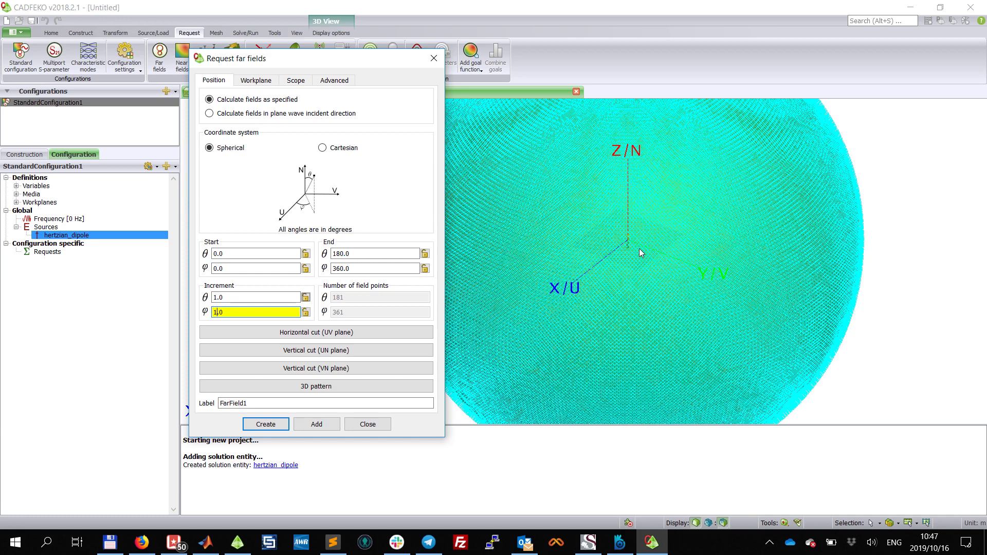
{"action": "double_click", "coordinate": [214, 297]}
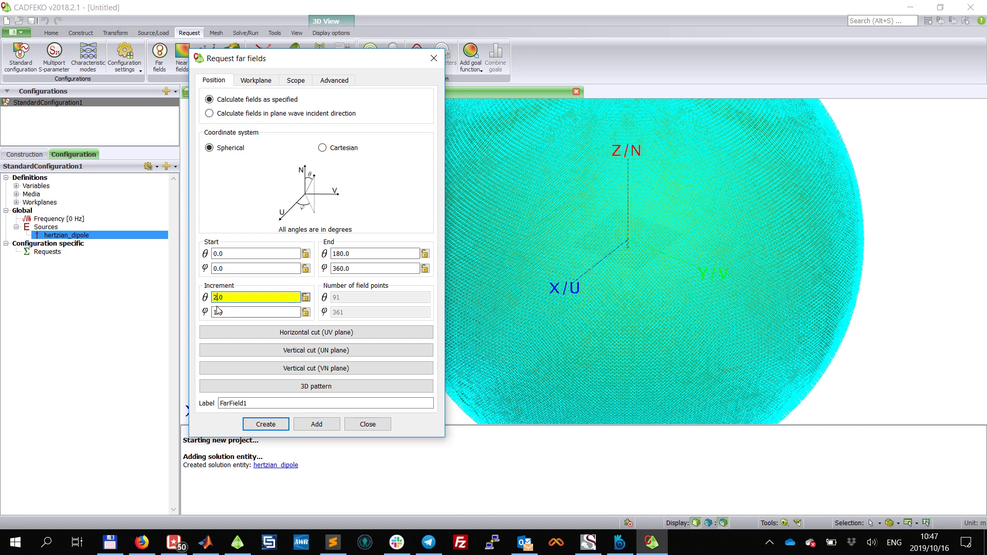
{"action": "double_click", "coordinate": [215, 312]}
{"action": "type", "text": "2"}
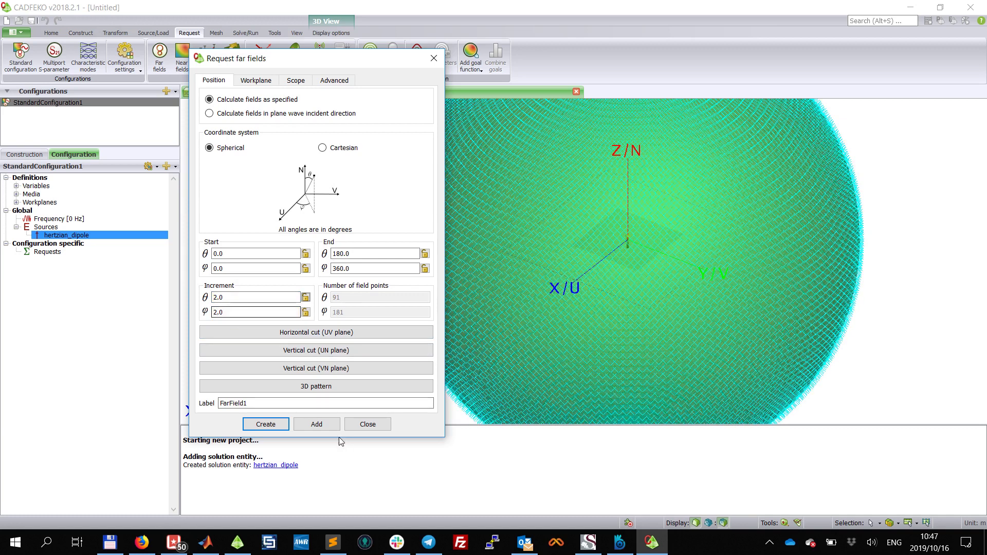
{"action": "double_click", "coordinate": [214, 297]}
{"action": "type", "text": "5"}
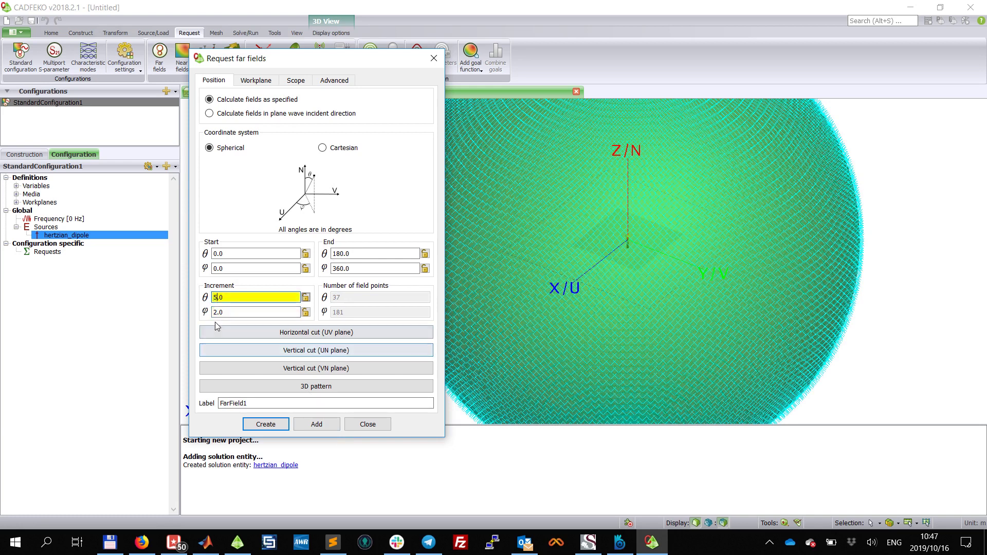
{"action": "double_click", "coordinate": [214, 312]}
{"action": "type", "text": "52"}
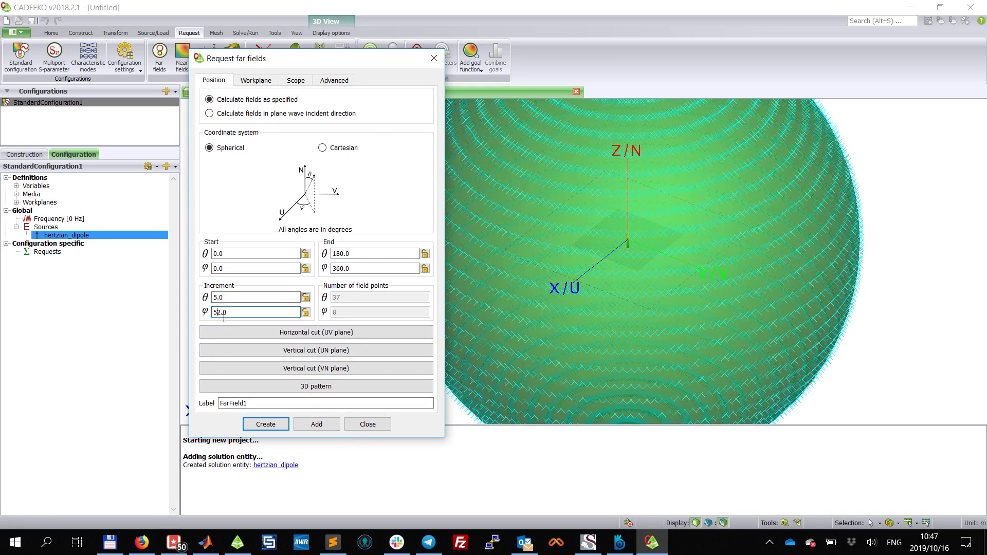
{"action": "double_click", "coordinate": [212, 312]}
{"action": "type", "text": "5"}
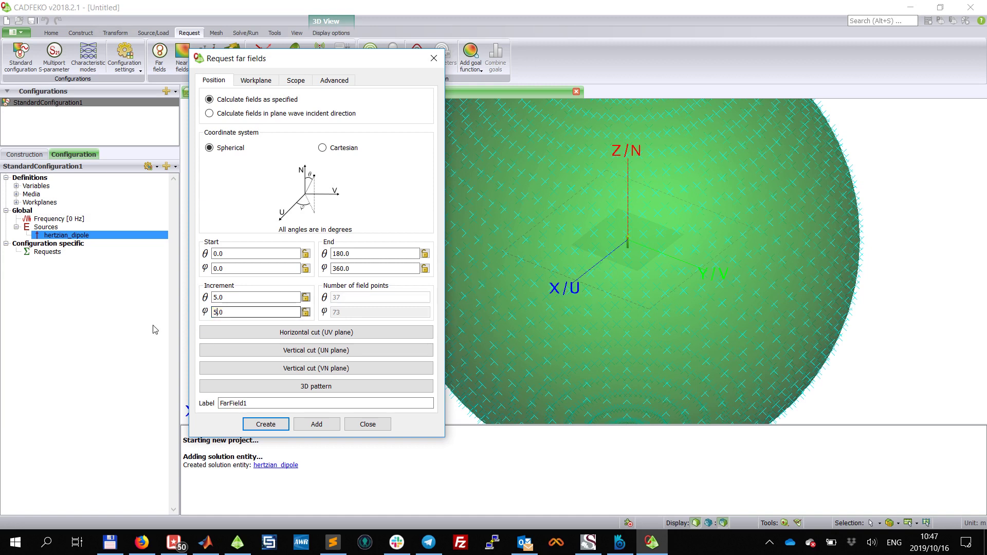
Set θ and φ increments to 2° and create the request labelled 3Dfield.
{"action": "double_click", "coordinate": [218, 298]}
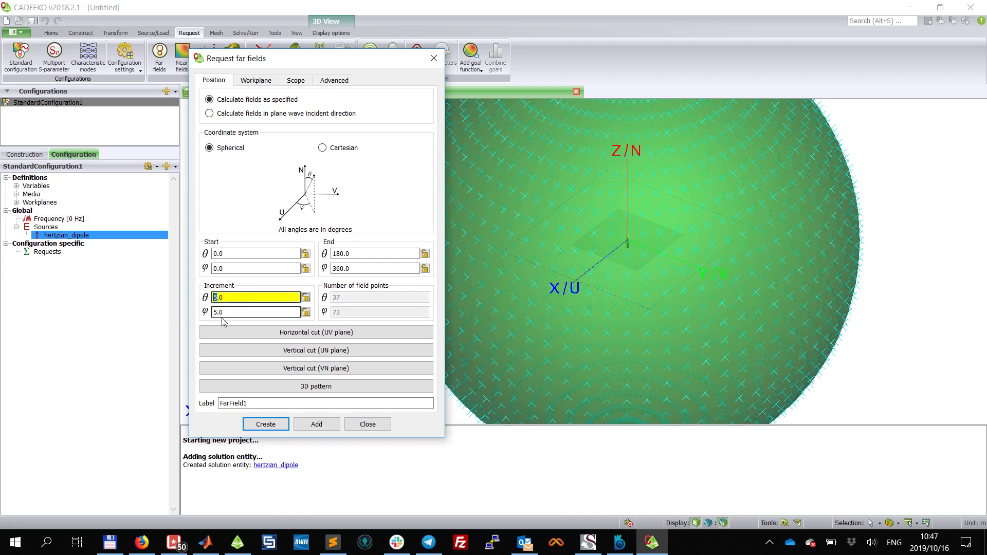
{"action": "type", "text": "2"}
{"action": "double_click", "coordinate": [218, 312]}
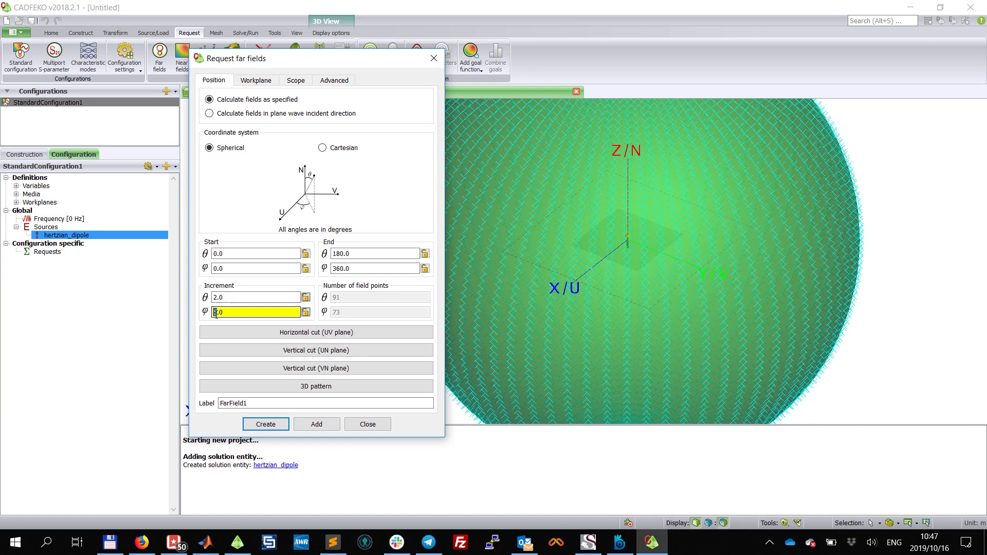
{"action": "type", "text": "2"}
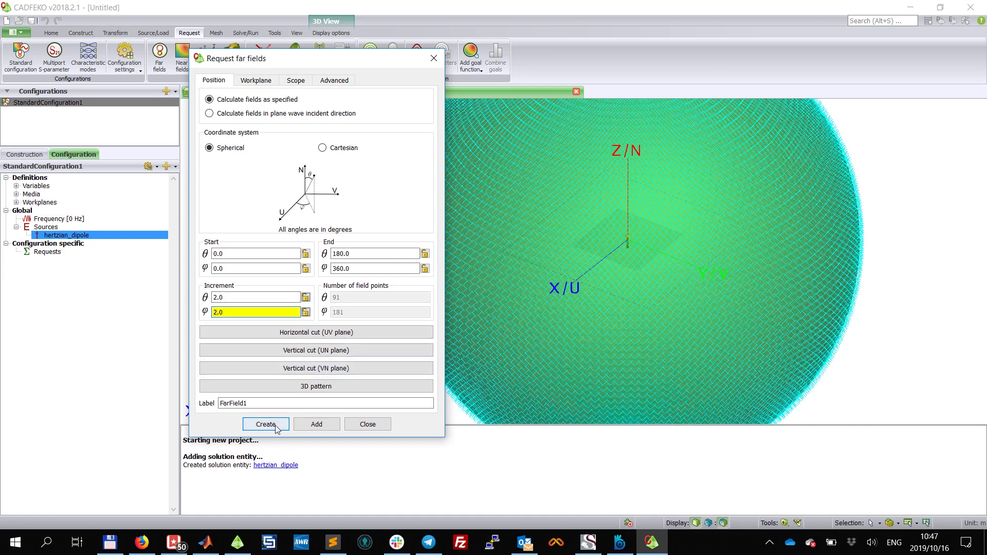
{"action": "double_click", "coordinate": [249, 404]}
{"action": "type", "text": "3Dfield"}
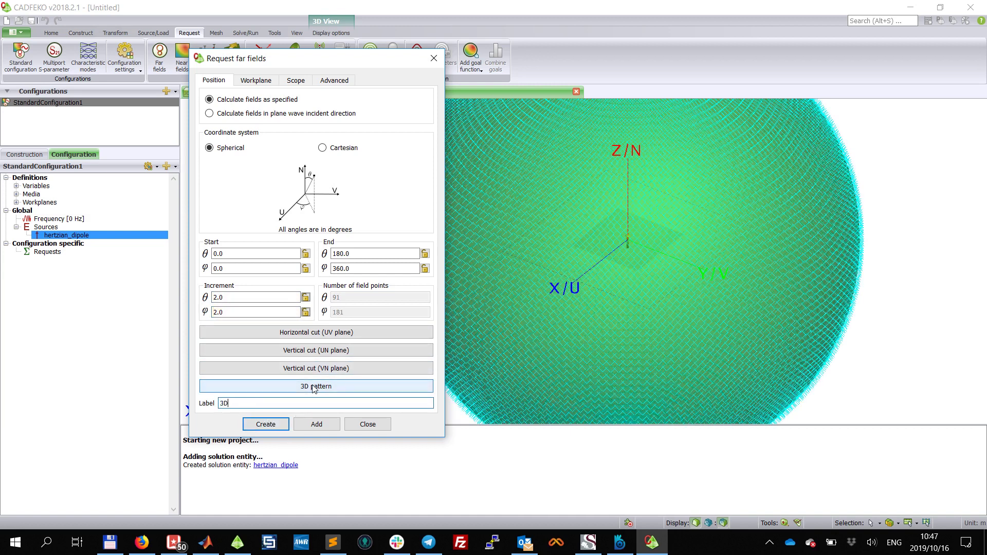
{"action": "left_click", "coordinate": [265, 425]}
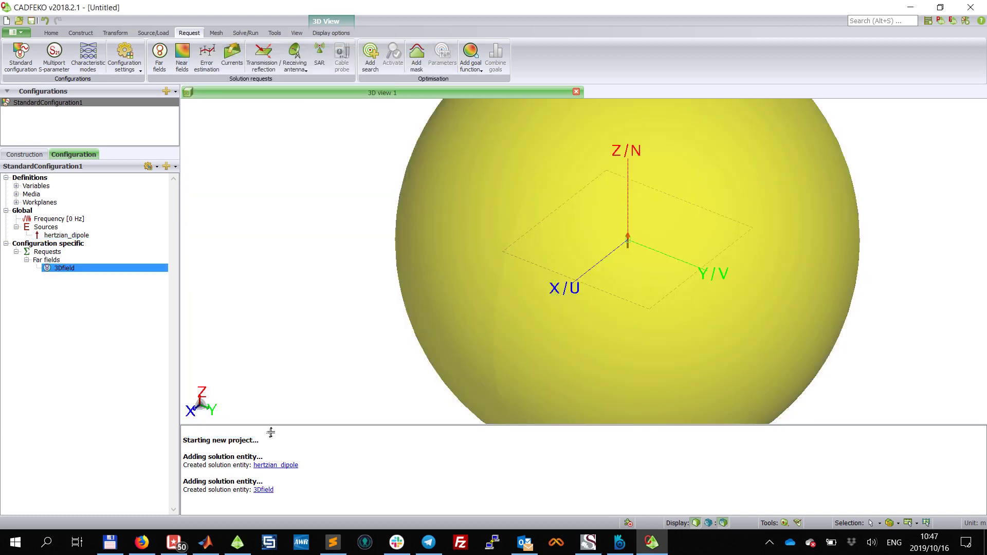
Deselect the request and expand the predefined Variables list (c0, eps0, mu0, pi, zf0).
{"action": "left_click", "coordinate": [760, 241]}
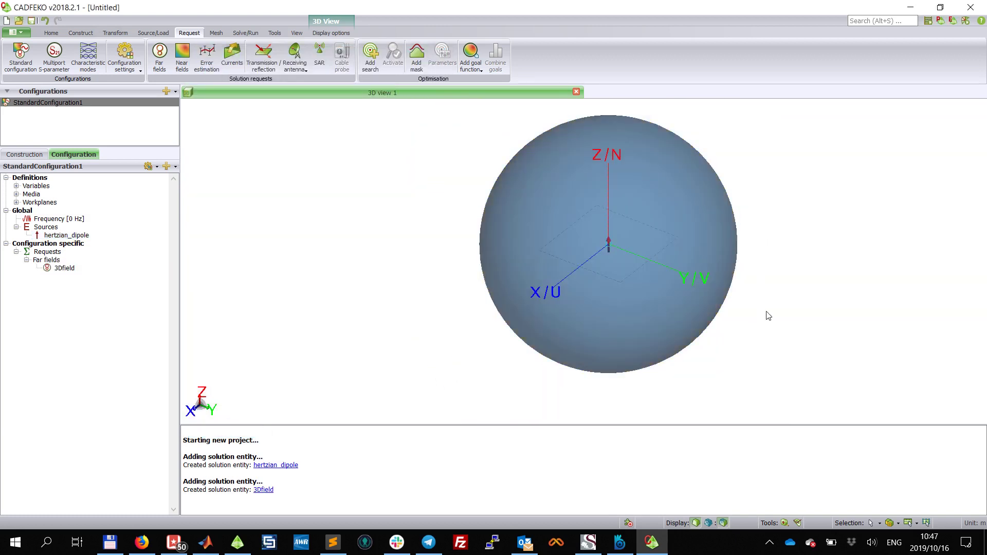
{"action": "left_click_drag", "start_coordinate": [766, 315], "coordinate": [746, 310]}
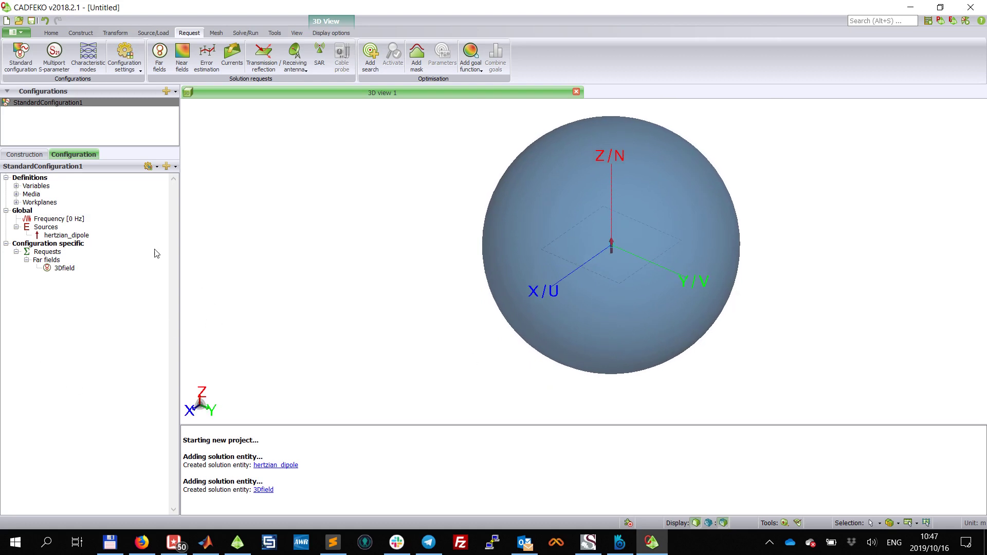
{"action": "left_click", "coordinate": [77, 220]}
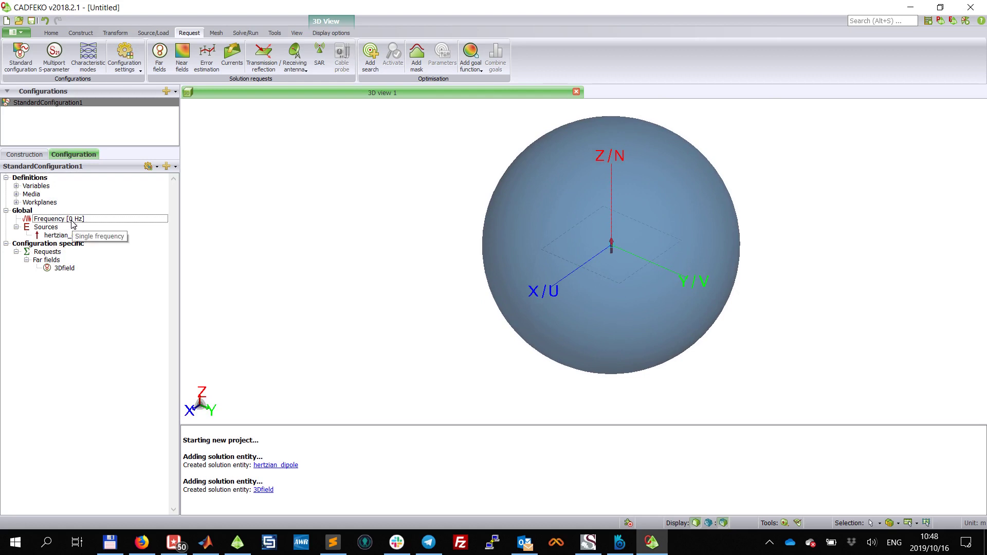
{"action": "left_click", "coordinate": [17, 186]}
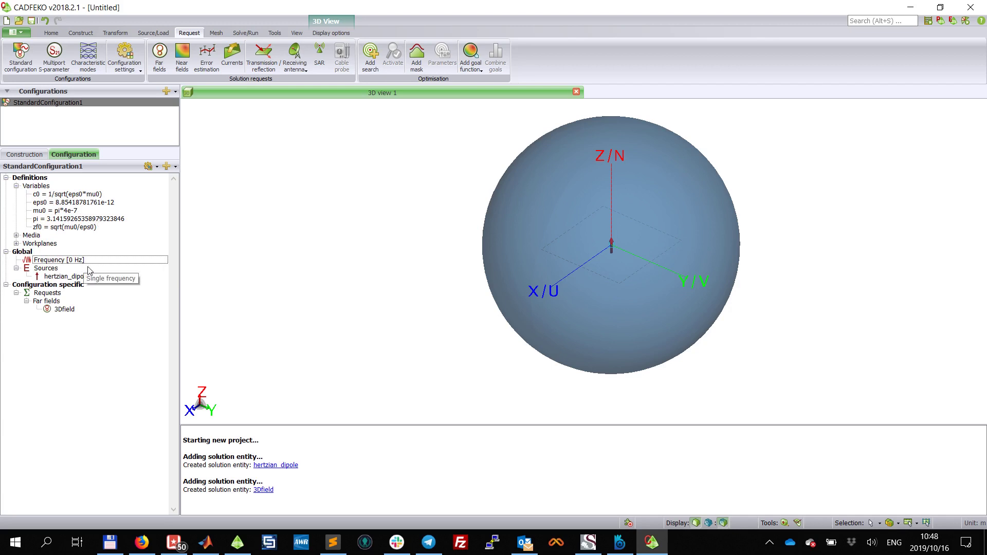
{"action": "left_click", "coordinate": [43, 187]}
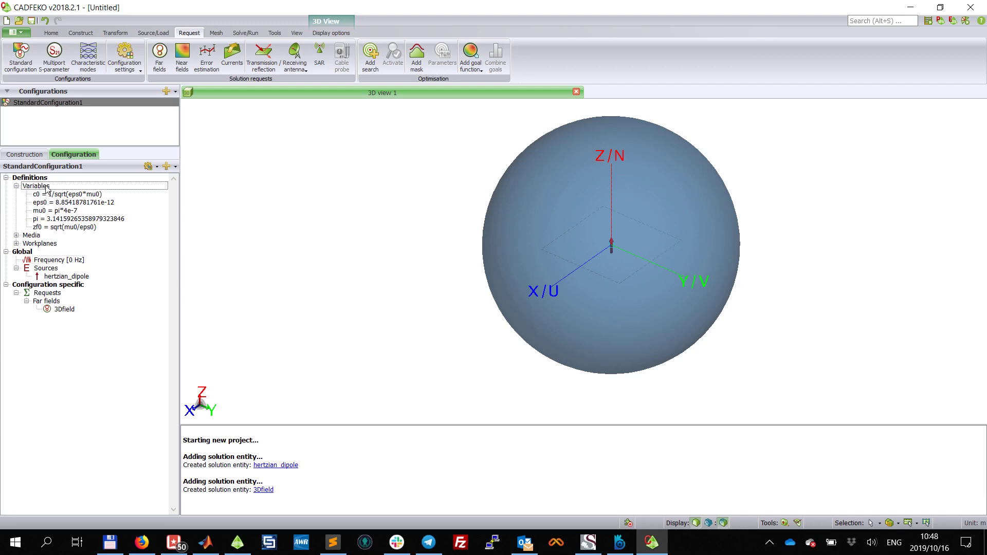
Add a new variable freq with expression c0 (3E8), leaving the frequency settings unchanged.
{"action": "right_click", "coordinate": [45, 188]}
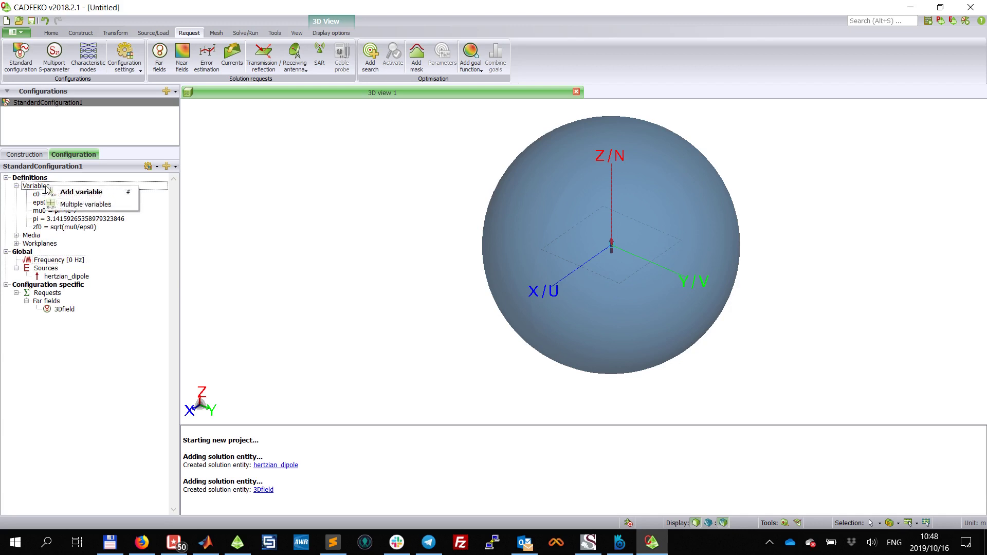
{"action": "left_click", "coordinate": [86, 193]}
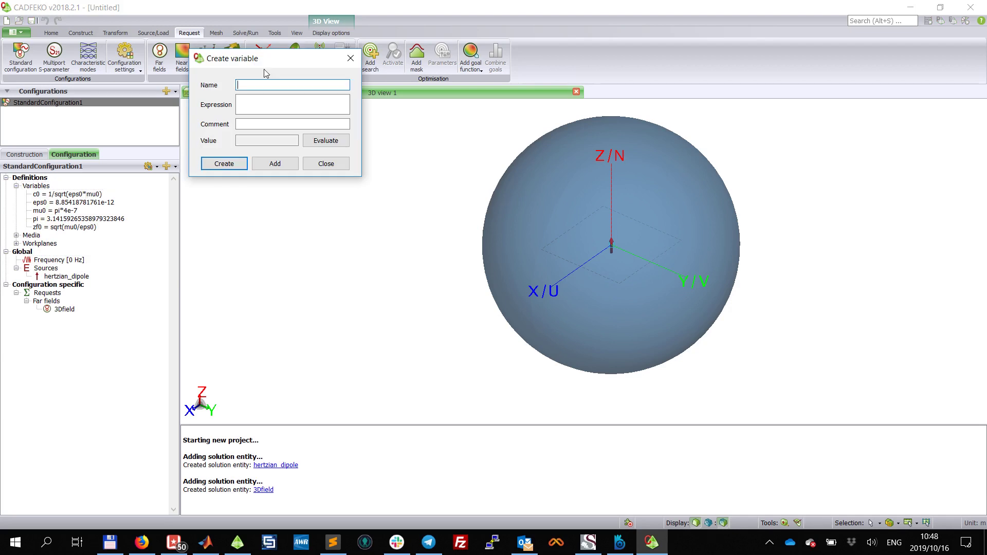
{"action": "left_click_drag", "start_coordinate": [271, 64], "coordinate": [266, 92]}
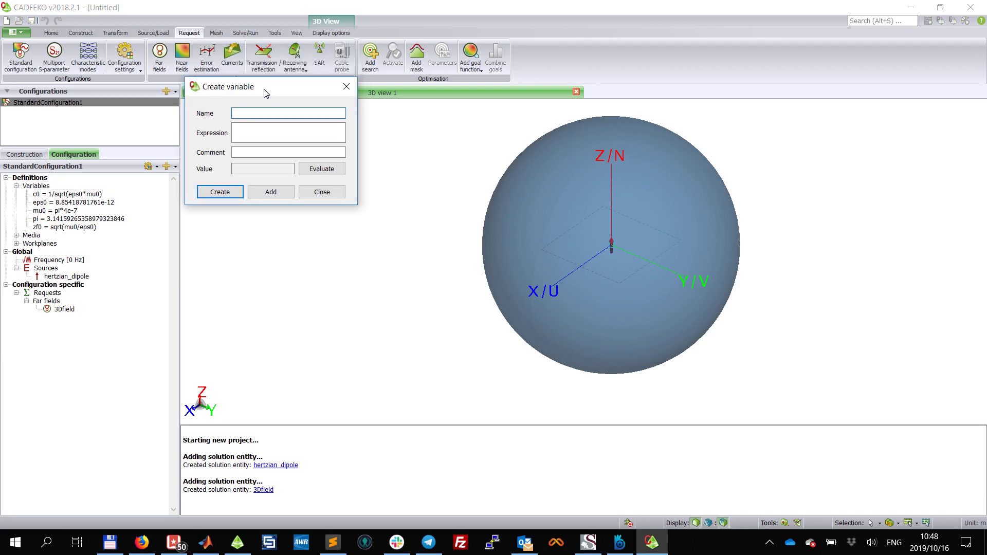
{"action": "left_click", "coordinate": [281, 144]}
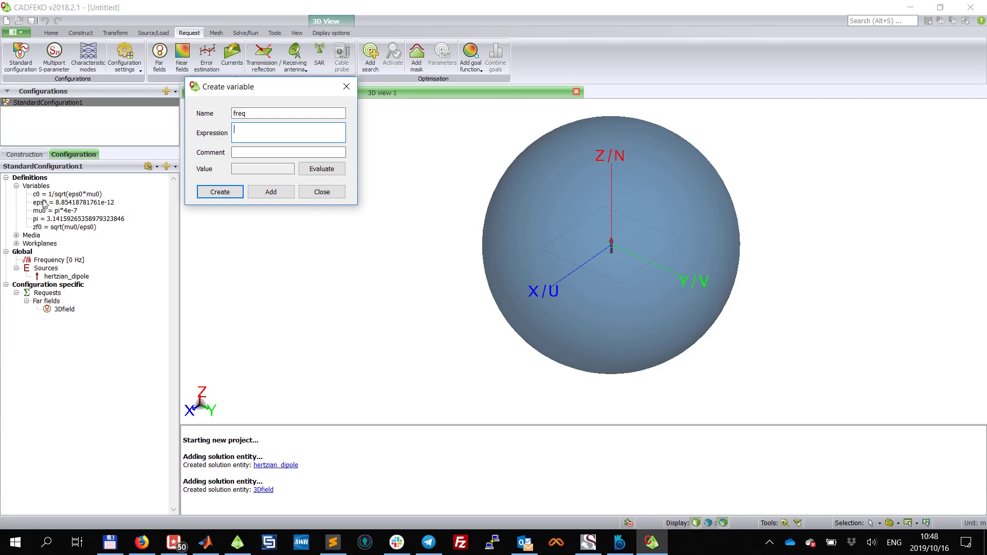
{"action": "type", "text": "c0"}
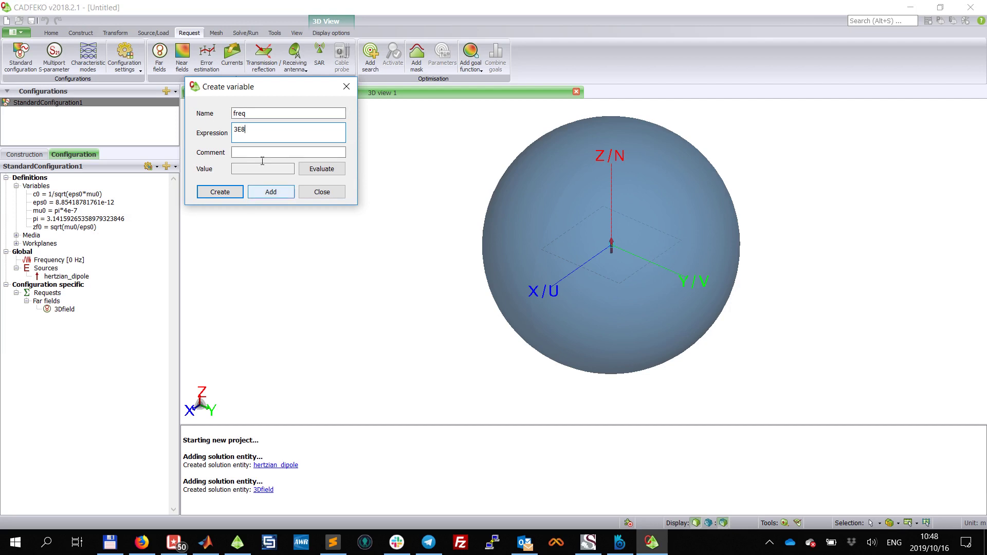
{"action": "left_click", "coordinate": [240, 194]}
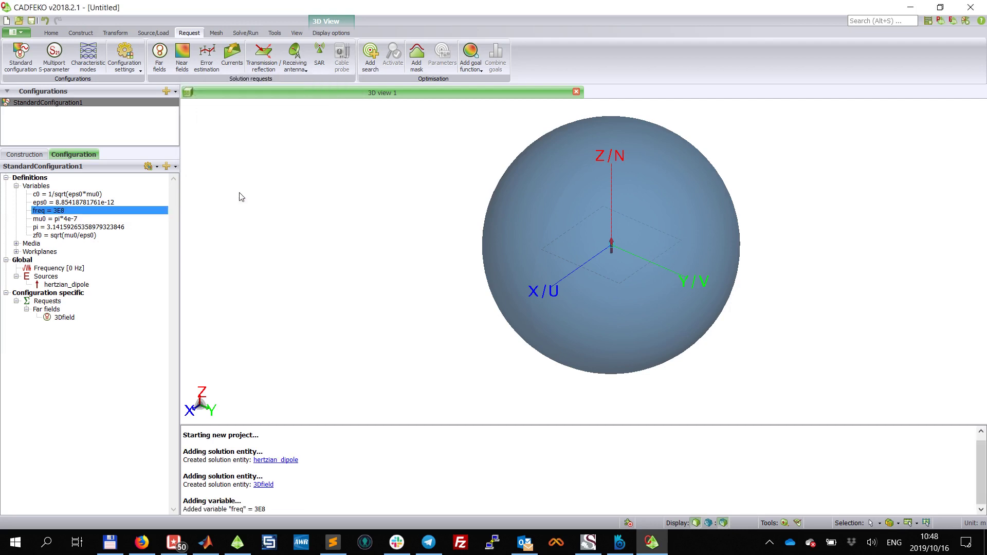
{"action": "double_click", "coordinate": [85, 268]}
{"action": "left_click", "coordinate": [335, 478]}
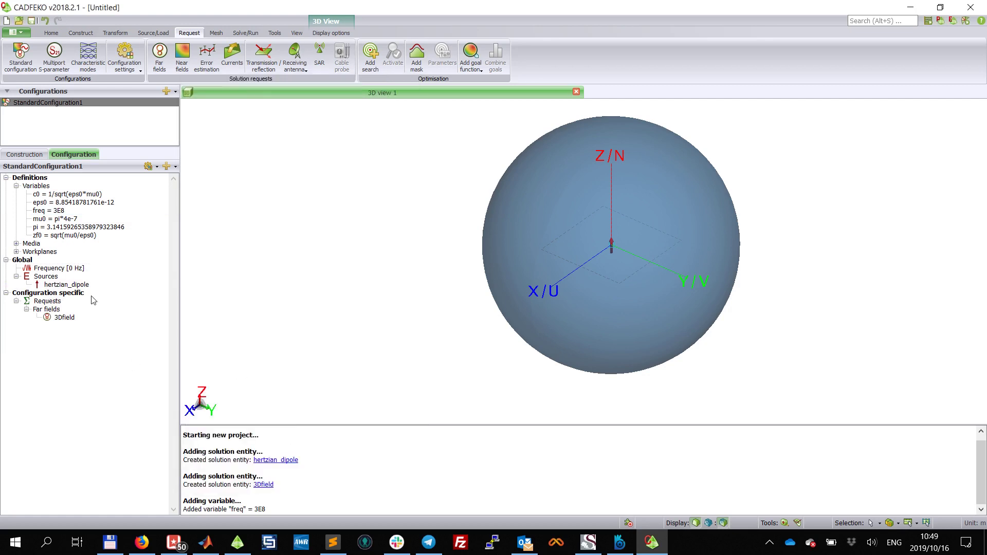
Set the solution to Single frequency using freq, giving 300 MHz.
{"action": "double_click", "coordinate": [75, 269]}
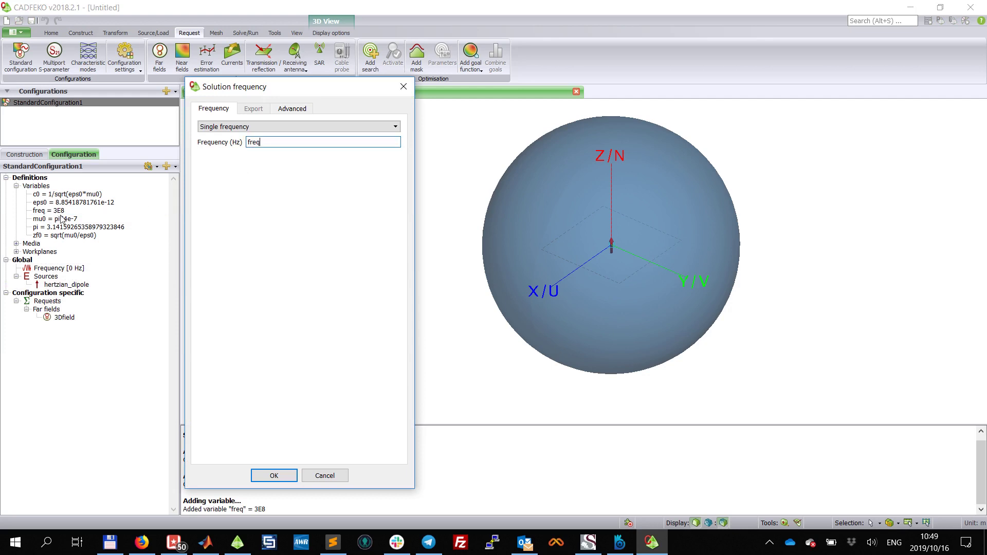
{"action": "left_click", "coordinate": [249, 127]}
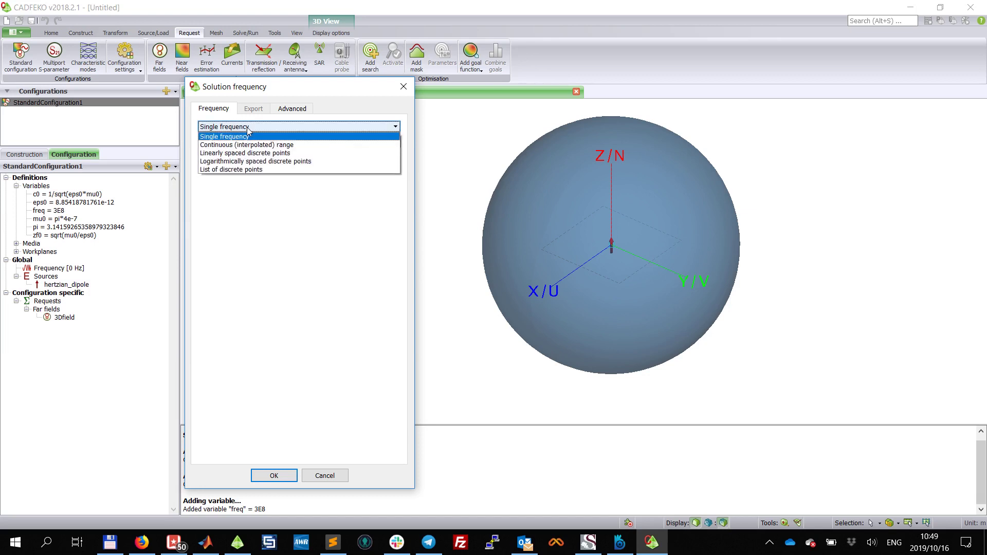
{"action": "left_click", "coordinate": [239, 136]}
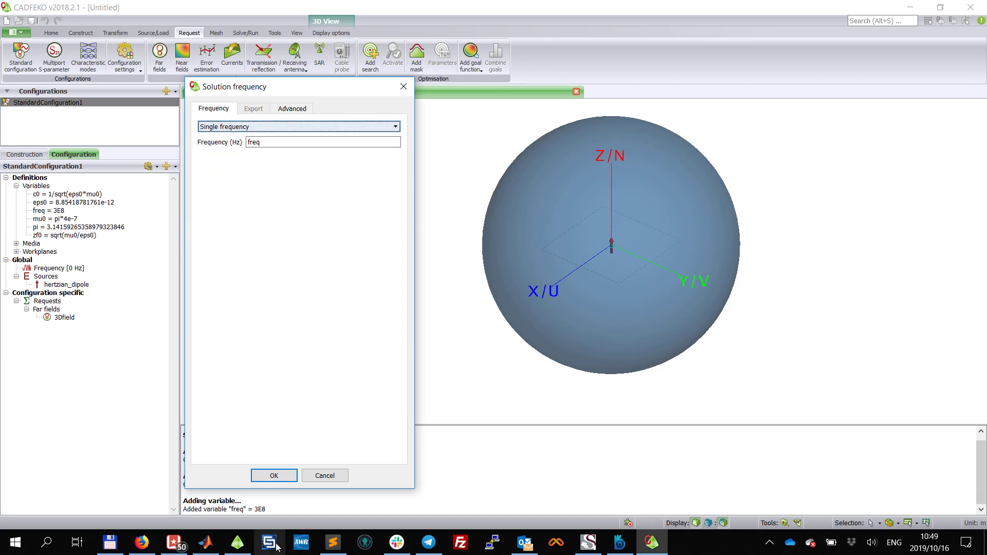
{"action": "left_click", "coordinate": [273, 475]}
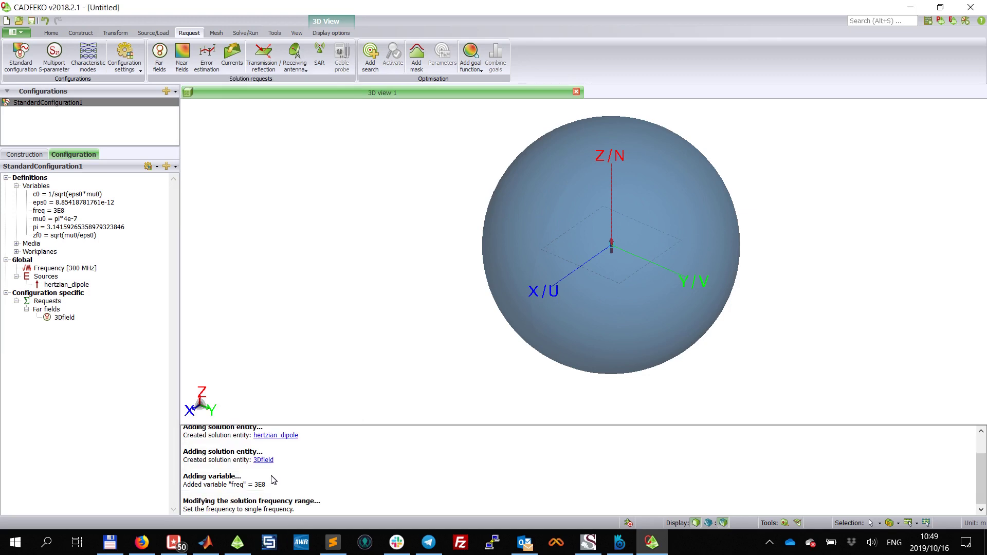
{"action": "left_click", "coordinate": [83, 269]}
Save the project as hertzian_dipole.cfx, overwriting the existing files, and save again.
{"action": "left_click", "coordinate": [31, 21]}
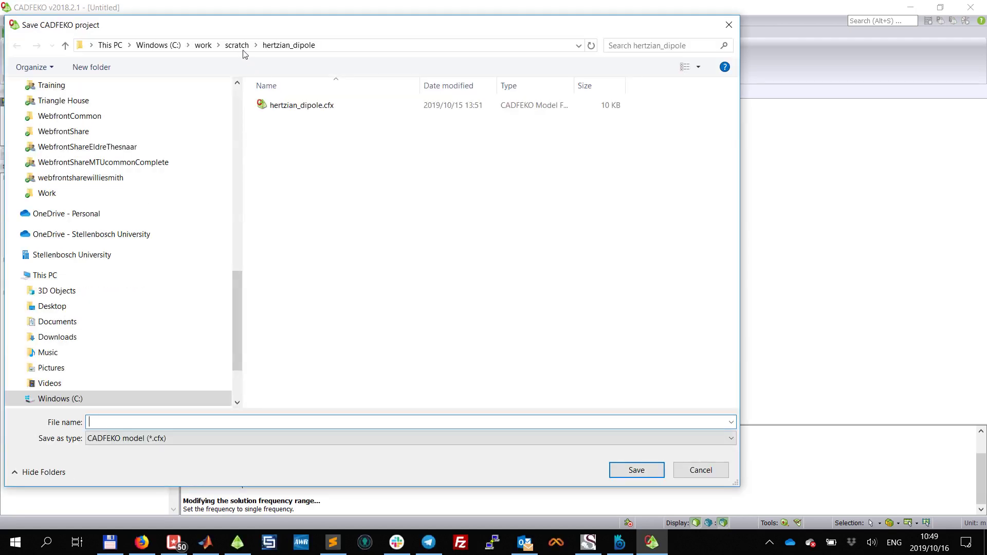
{"action": "left_click", "coordinate": [317, 110]}
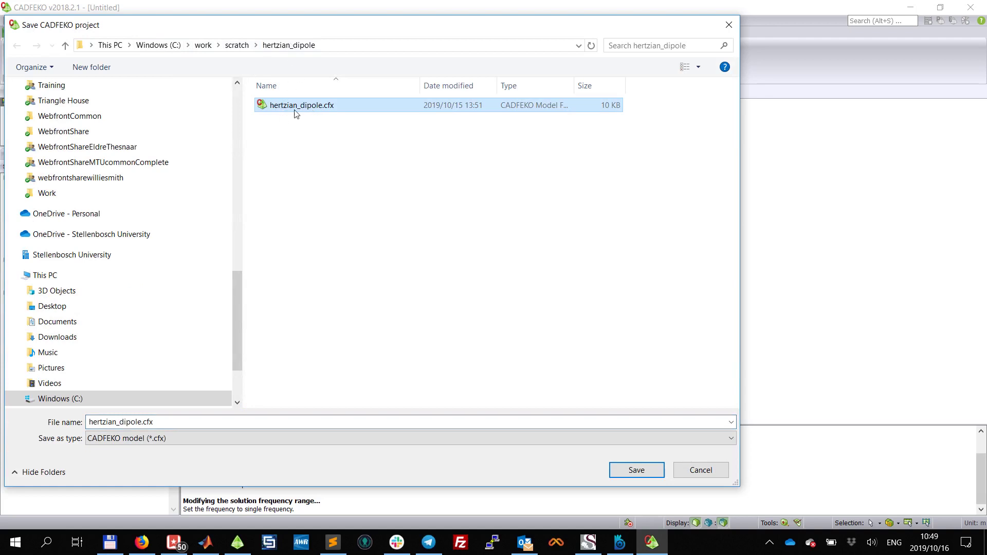
{"action": "key", "text": "Tab"}
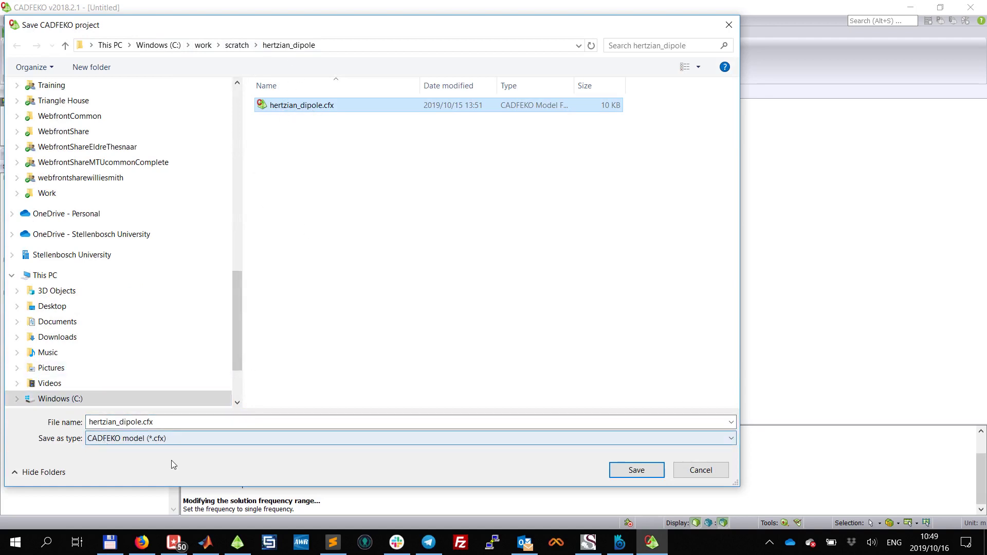
{"action": "left_click", "coordinate": [653, 468]}
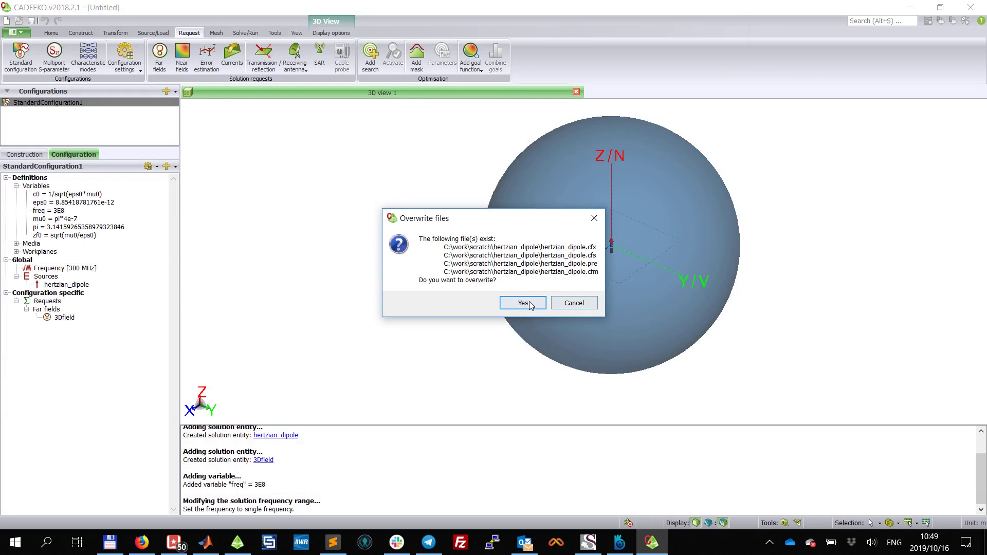
{"action": "left_click", "coordinate": [523, 302]}
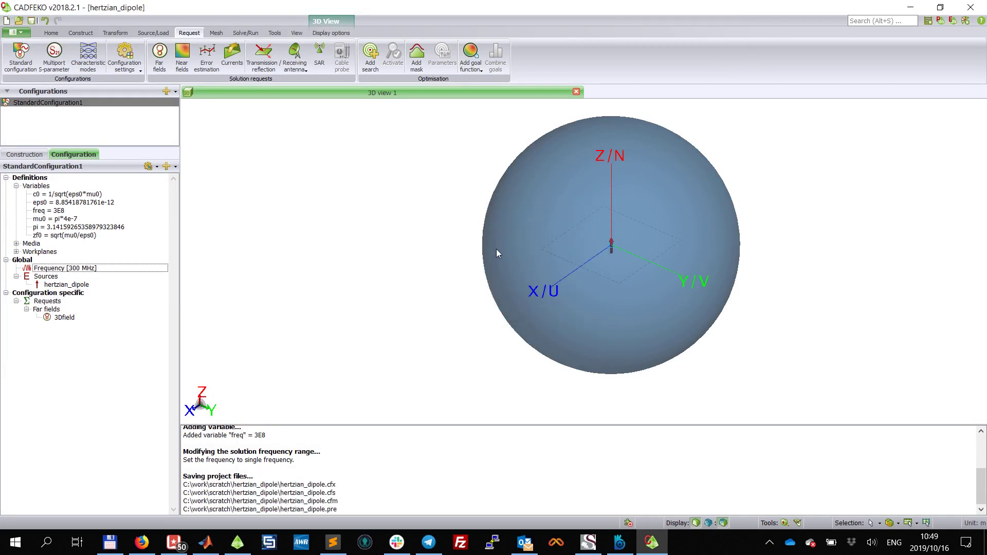
{"action": "key", "text": "ctrl+s"}
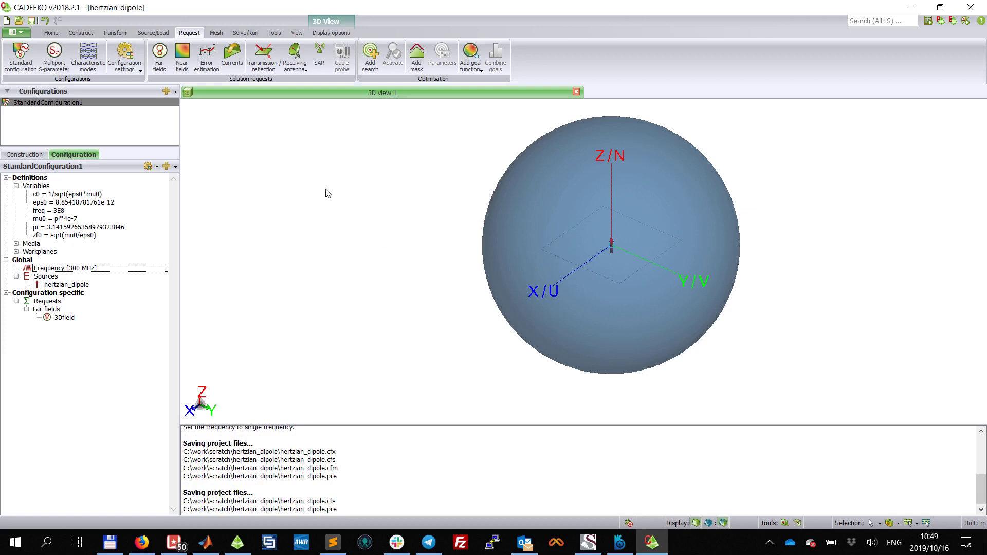
Run the Feko solver, overwriting the previous hertzian_dipole solution files.
{"action": "left_click", "coordinate": [246, 34]}
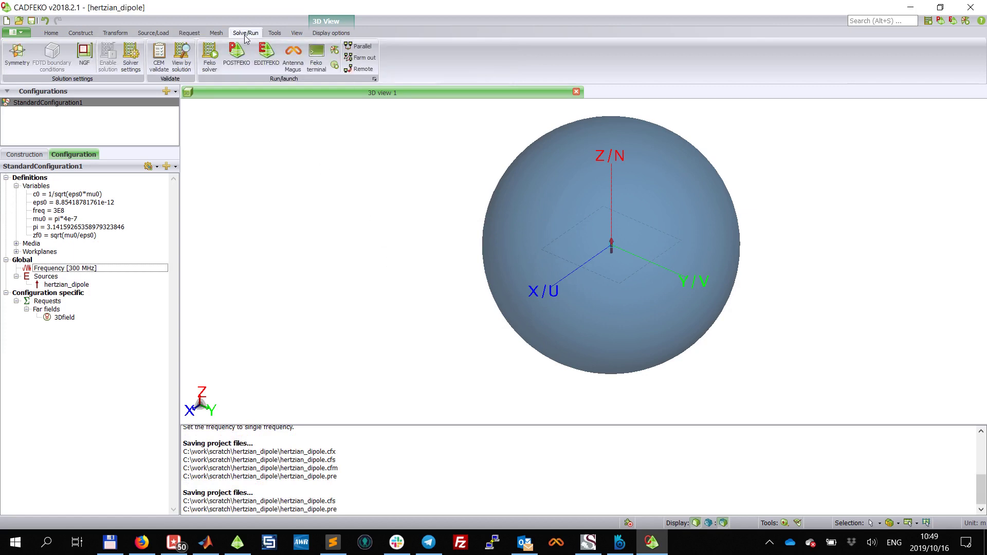
{"action": "left_click", "coordinate": [211, 61]}
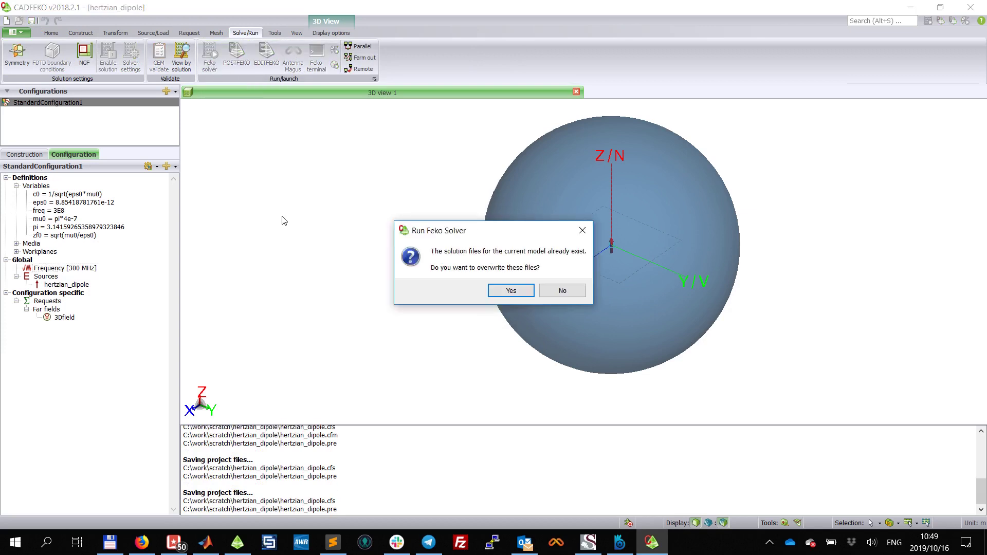
{"action": "left_click", "coordinate": [510, 291]}
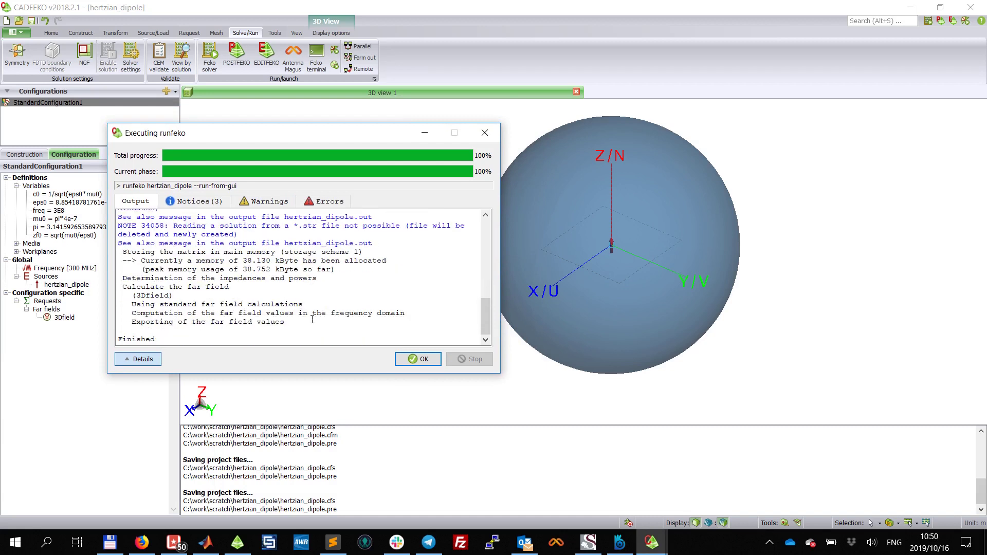
Check the finished run's warnings and errors, close the solver window, and save the project.
{"action": "left_click_drag", "start_coordinate": [173, 341], "coordinate": [114, 345]}
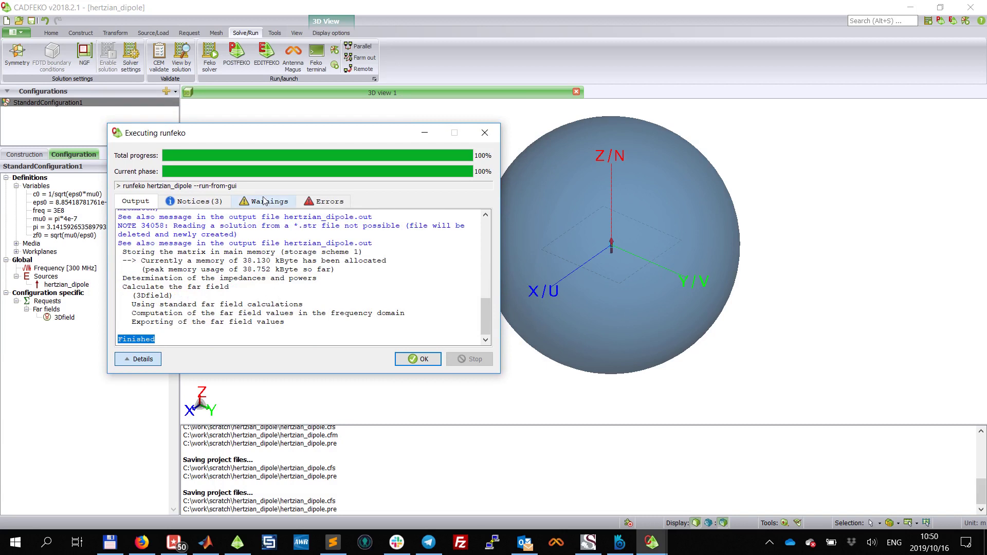
{"action": "left_click", "coordinate": [280, 201]}
{"action": "left_click", "coordinate": [334, 201]}
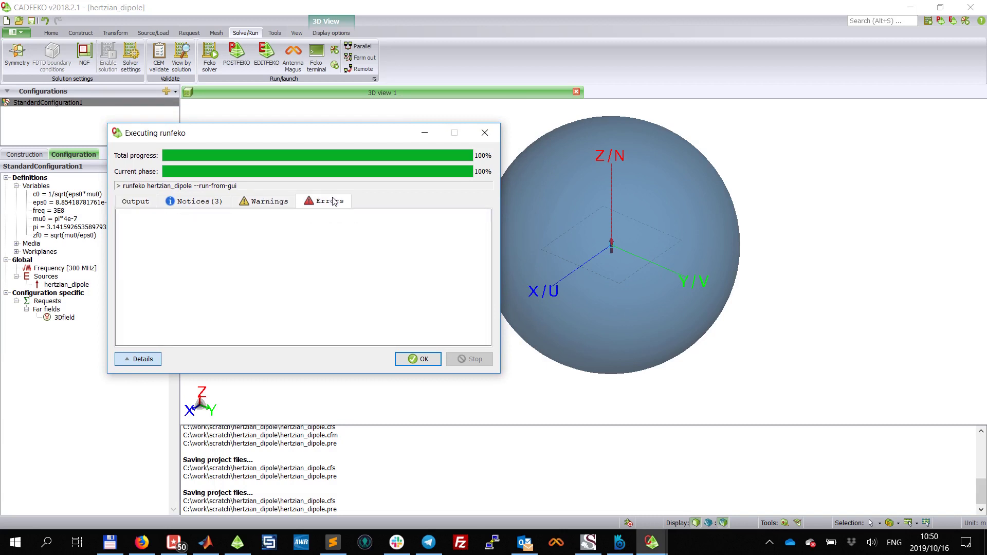
{"action": "left_click", "coordinate": [417, 359]}
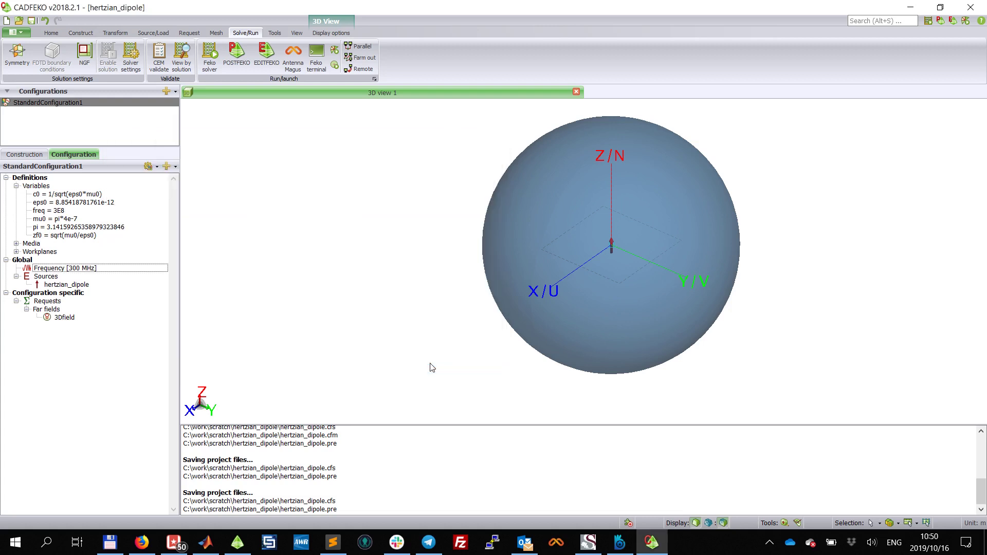
{"action": "left_click", "coordinate": [31, 20]}
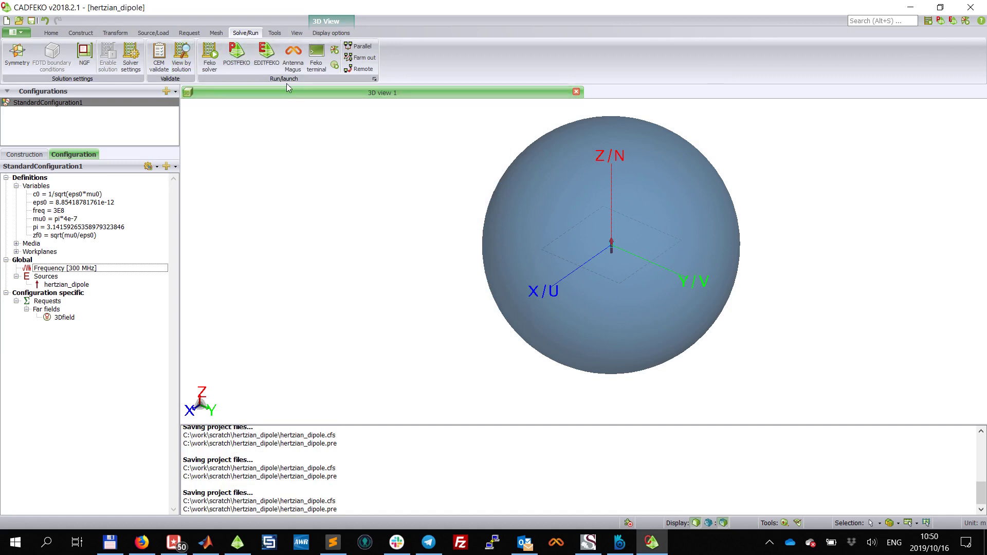
Open the solved hertzian_dipole results in POSTFEKO and tilt the 3D view of the dipole.
{"action": "left_click", "coordinate": [238, 61]}
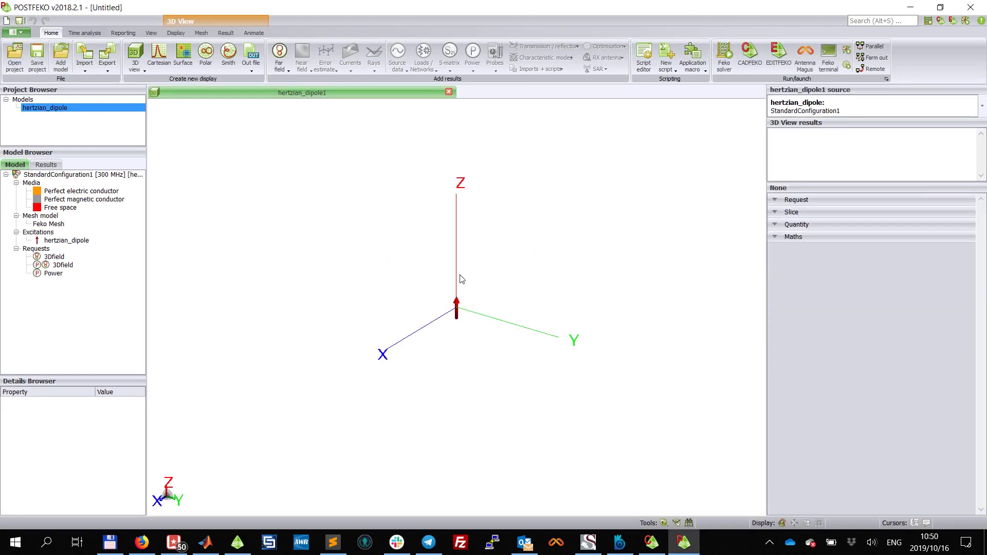
{"action": "left_click_drag", "start_coordinate": [458, 278], "coordinate": [451, 322]}
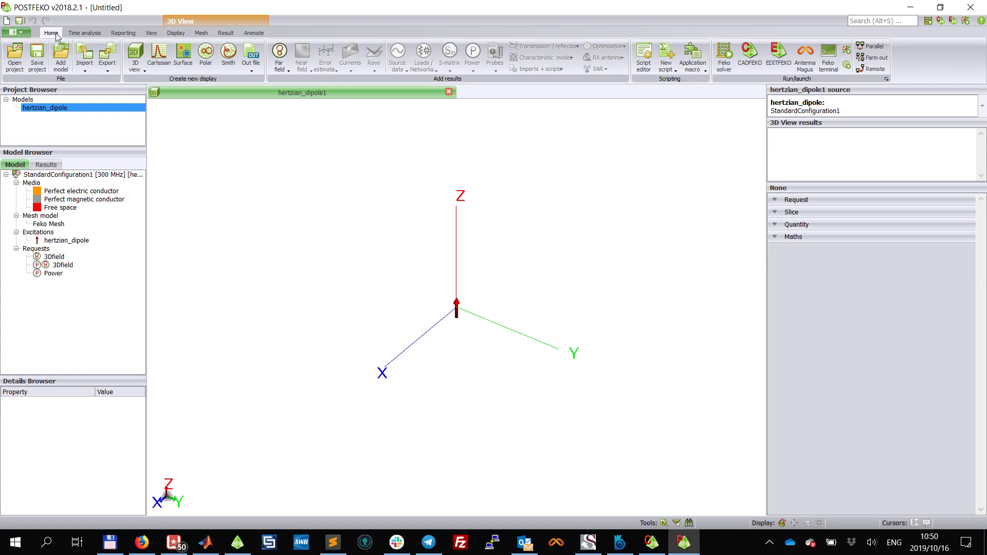
Plot the 3Dfield Total Gain in 3D at 300 MHz and orbit to see the doughnut pattern.
{"action": "left_click", "coordinate": [288, 72]}
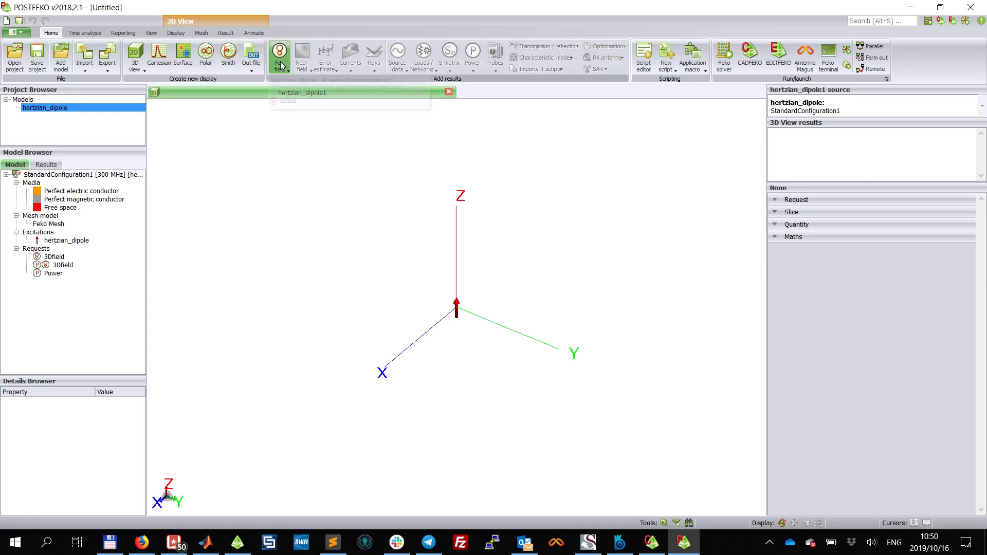
{"action": "left_click", "coordinate": [290, 71]}
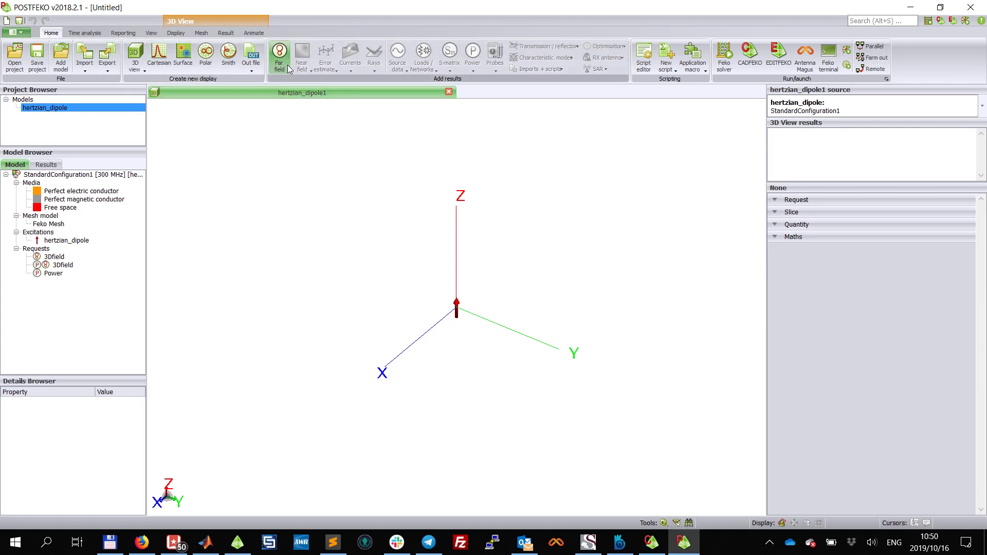
{"action": "left_click", "coordinate": [288, 65]}
{"action": "left_click", "coordinate": [295, 102]}
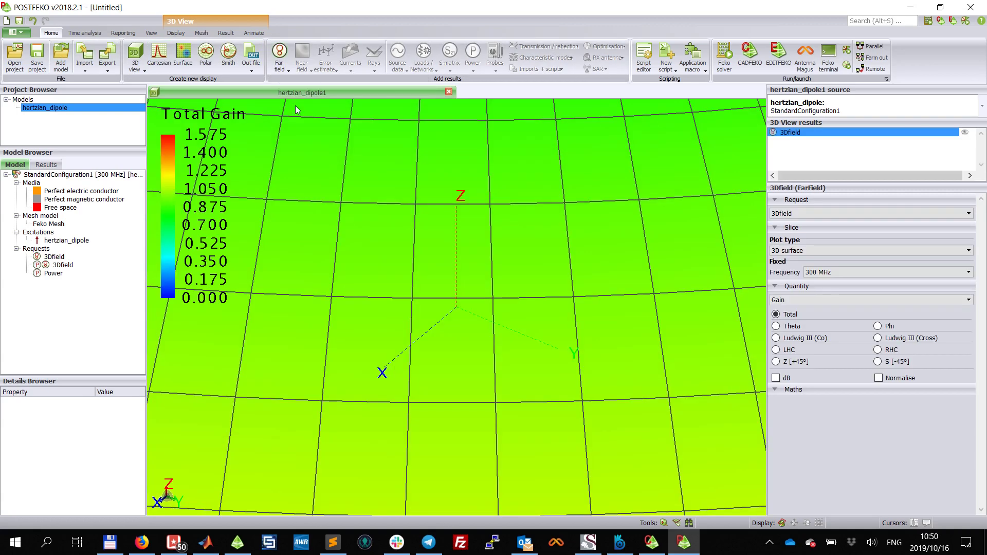
{"action": "scroll", "coordinate": [452, 324], "scroll_direction": "down", "scroll_amount": 10}
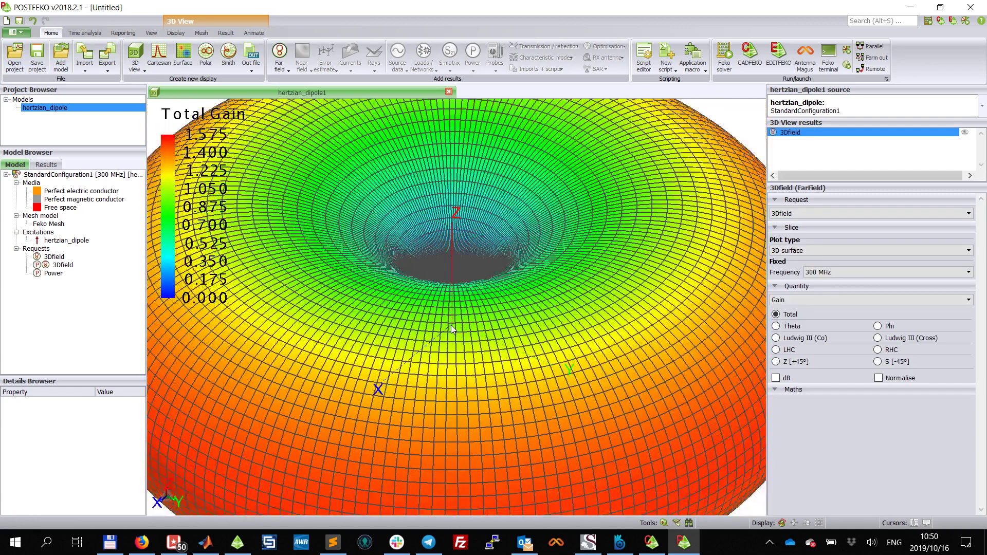
{"action": "scroll", "coordinate": [451, 325], "scroll_direction": "down", "scroll_amount": 5}
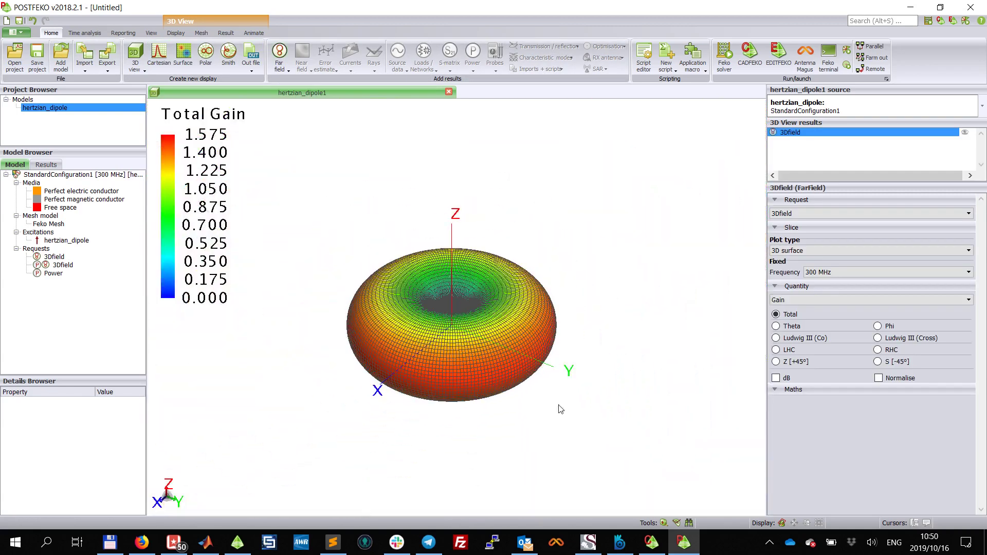
{"action": "left_click_drag", "start_coordinate": [560, 410], "coordinate": [514, 384]}
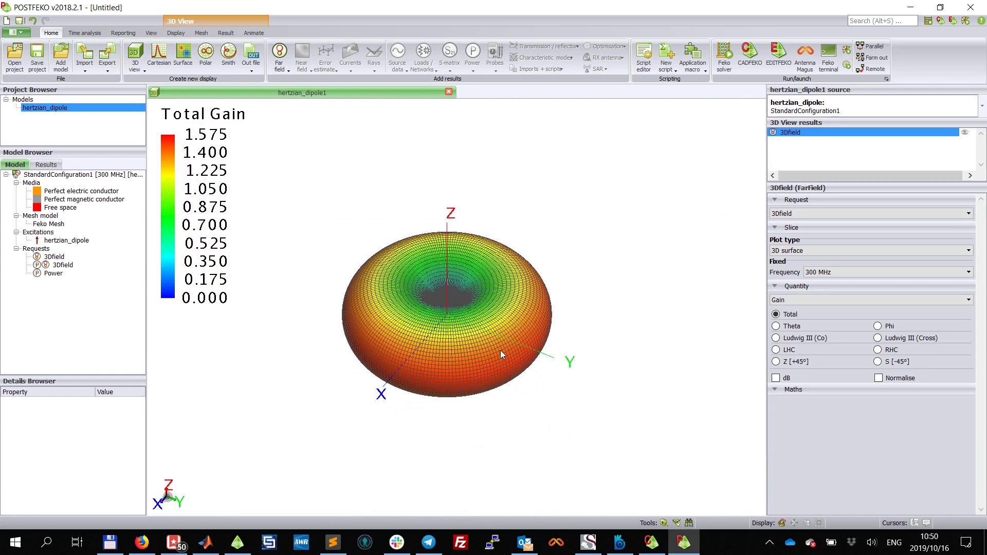
{"action": "left_click_drag", "start_coordinate": [456, 307], "coordinate": [491, 273]}
{"action": "scroll", "coordinate": [452, 255], "scroll_direction": "up", "scroll_amount": 3}
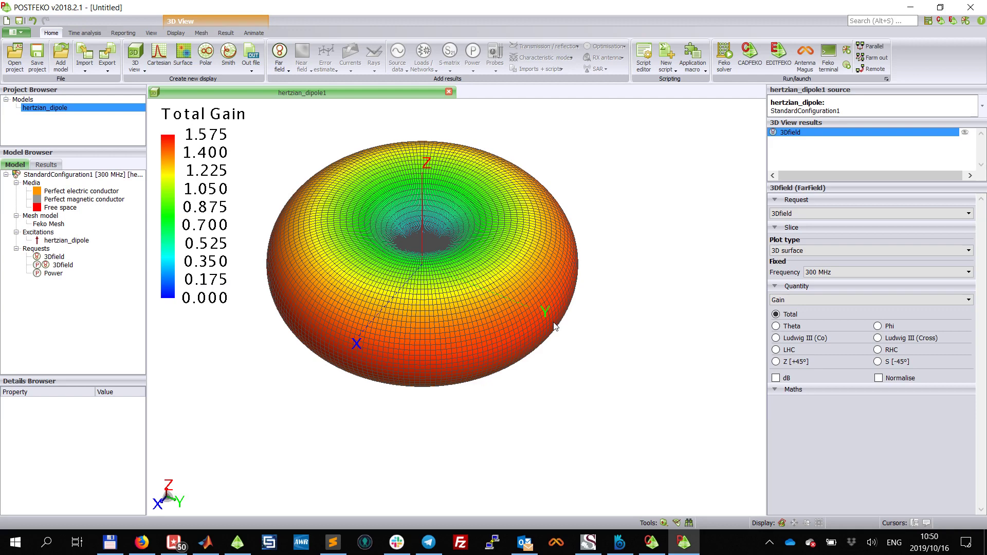
{"action": "left_click_drag", "start_coordinate": [555, 325], "coordinate": [514, 231]}
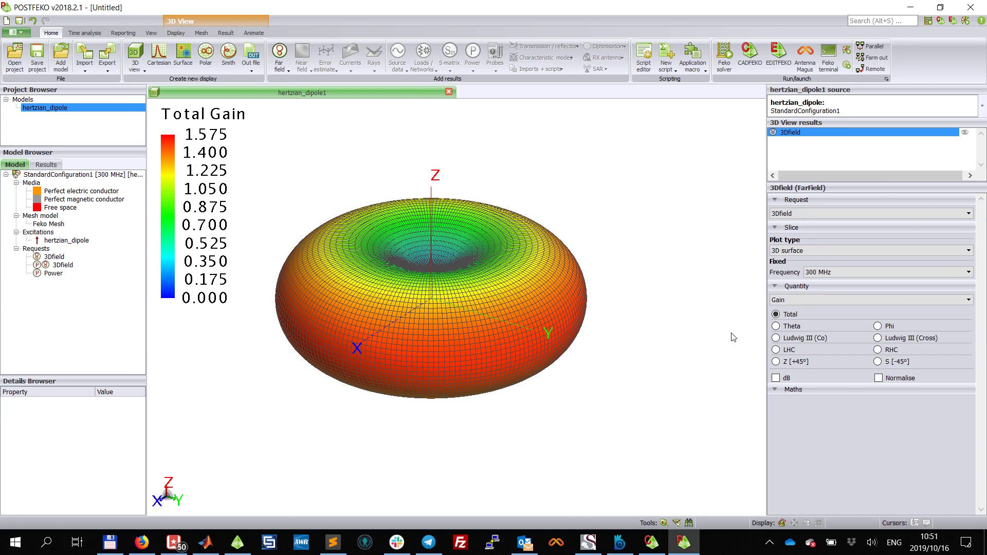
{"action": "left_click", "coordinate": [822, 301]}
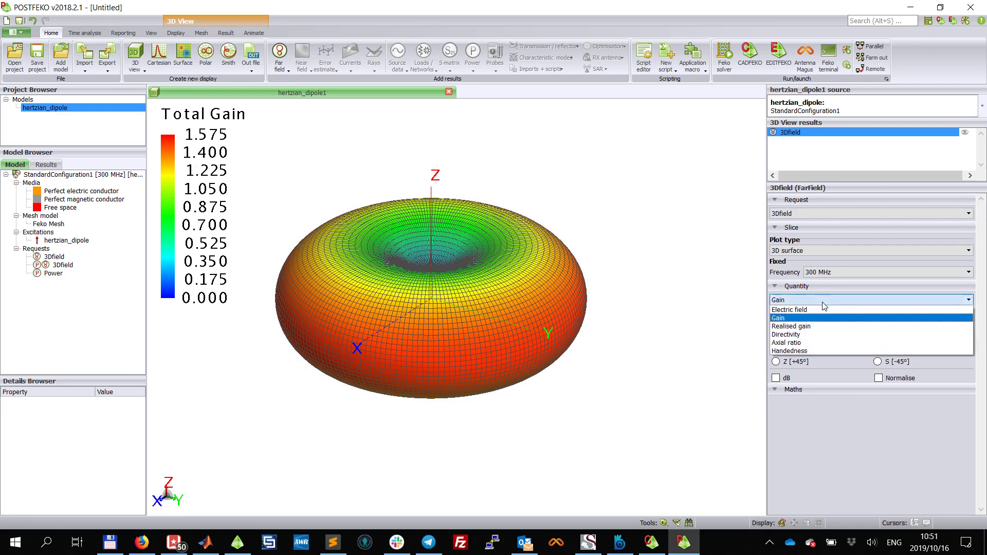
{"action": "left_click", "coordinate": [818, 300]}
{"action": "left_click", "coordinate": [808, 301]}
{"action": "left_click", "coordinate": [812, 342]}
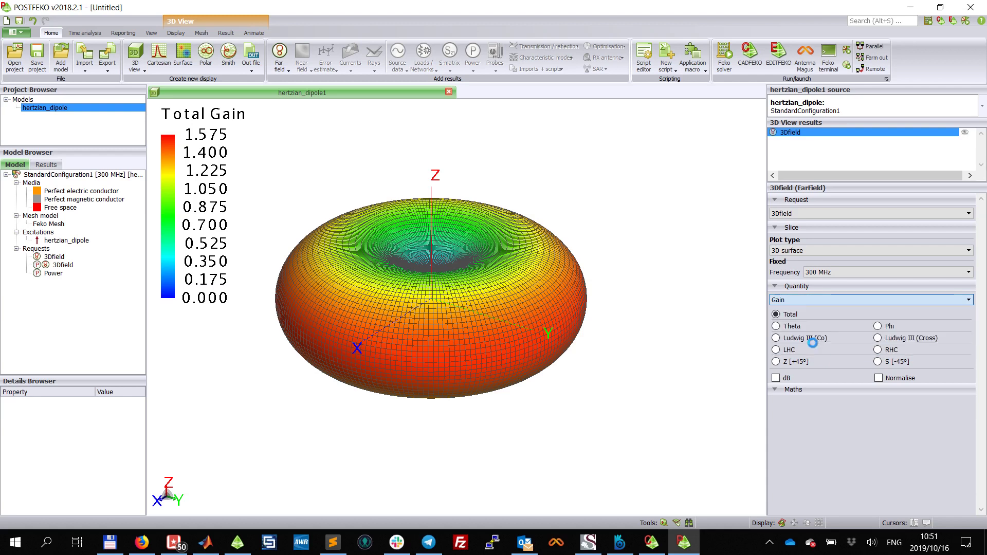
{"action": "left_click", "coordinate": [810, 301]}
{"action": "left_click", "coordinate": [802, 318]}
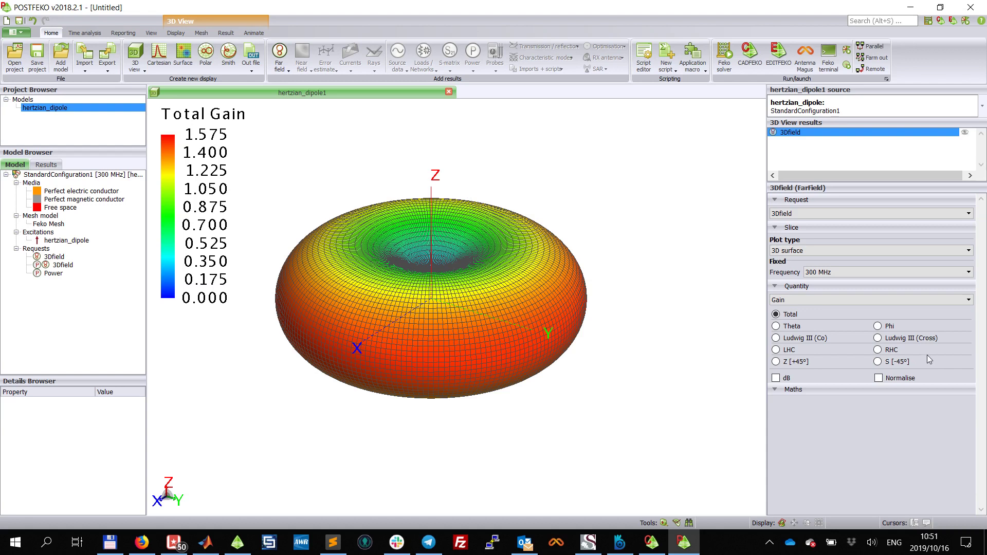
{"action": "left_click", "coordinate": [816, 303]}
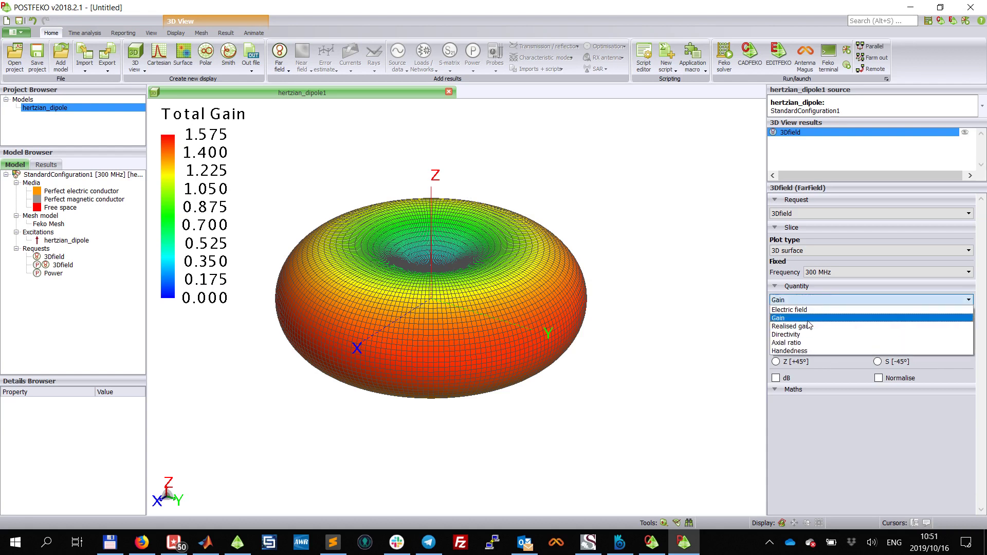
{"action": "left_click", "coordinate": [807, 310]}
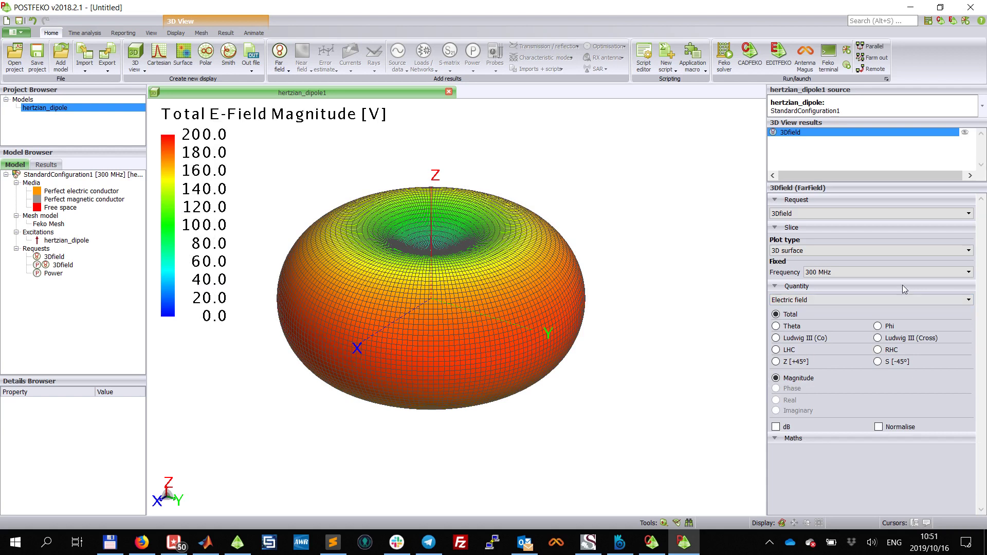
{"action": "left_click", "coordinate": [880, 301]}
{"action": "left_click", "coordinate": [804, 318]}
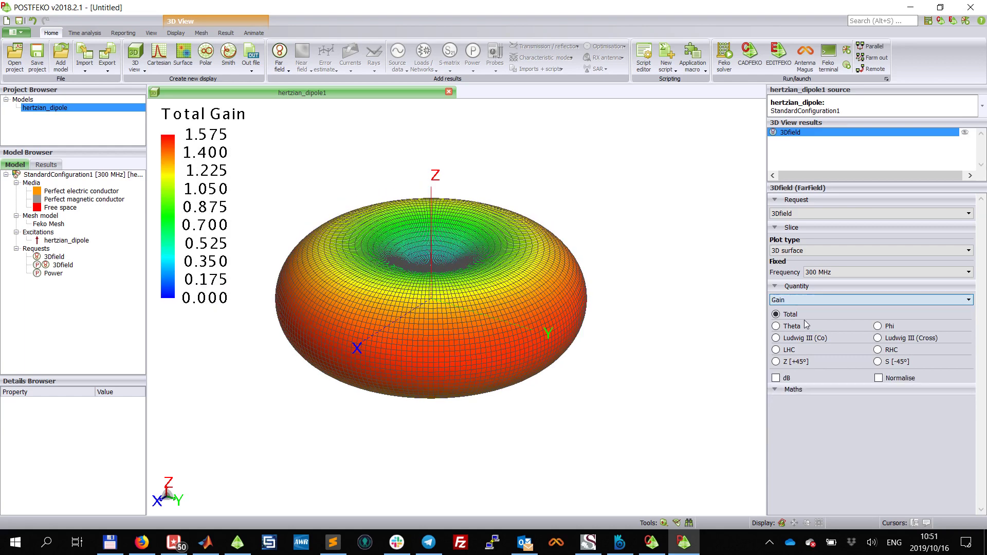
{"action": "left_click_drag", "start_coordinate": [411, 206], "coordinate": [430, 183]}
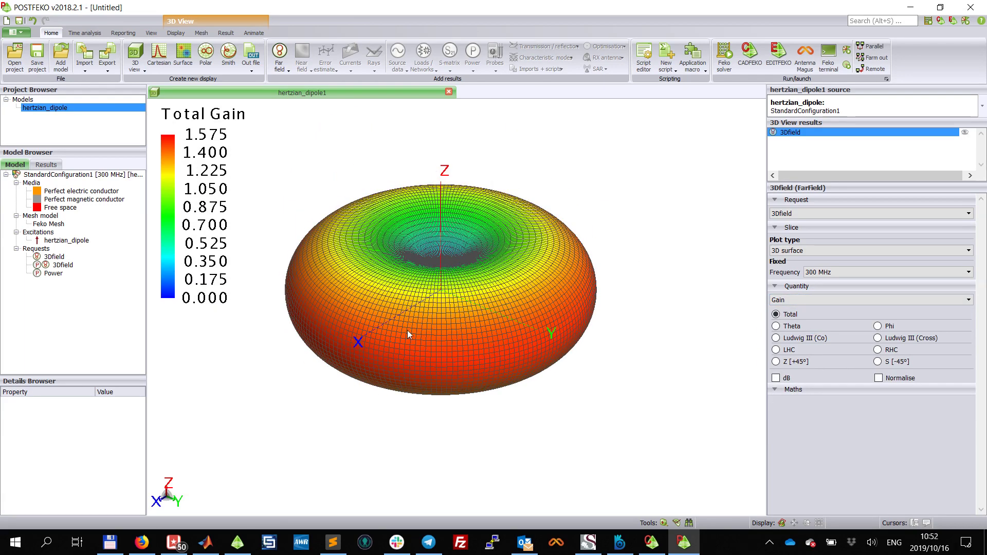
Create a new Cartesian graph with the 3Dfield gain trace versus theta.
{"action": "left_click", "coordinate": [162, 61]}
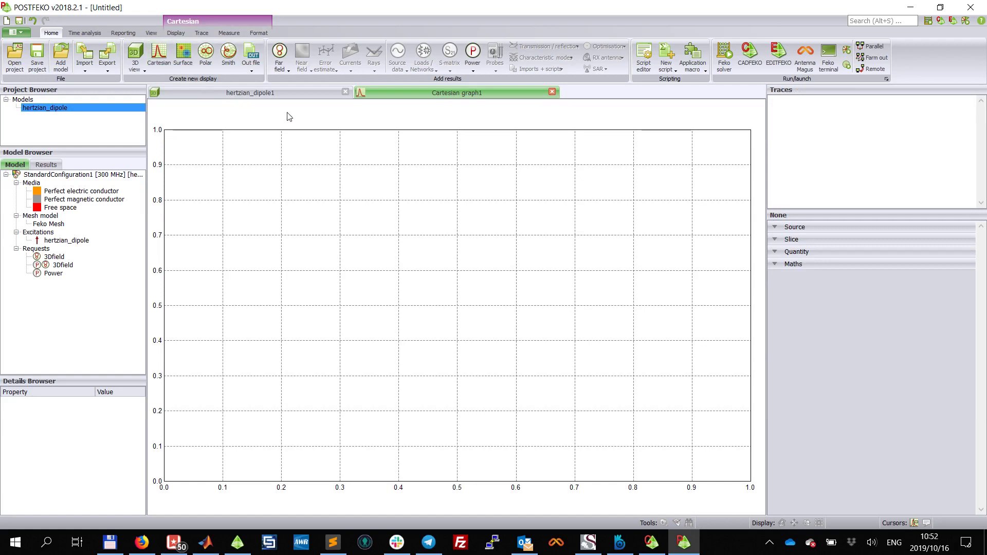
{"action": "left_click", "coordinate": [285, 66]}
{"action": "left_click", "coordinate": [297, 101]}
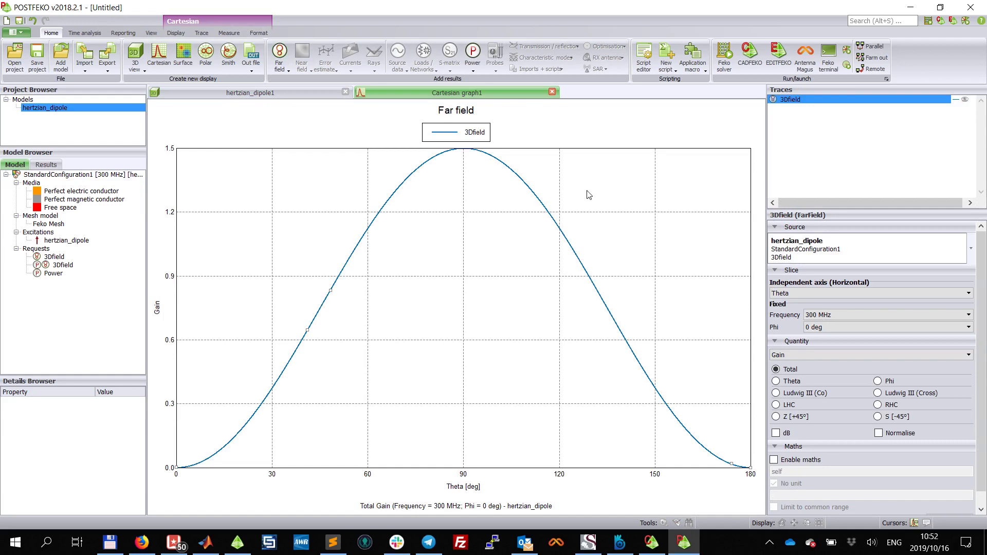
Change the 3Dfield trace's fixed phi angle from 0 deg to 36 deg.
{"action": "left_click", "coordinate": [805, 103]}
{"action": "left_click", "coordinate": [867, 328]}
{"action": "left_click", "coordinate": [869, 329]}
{"action": "double_click", "coordinate": [821, 332]}
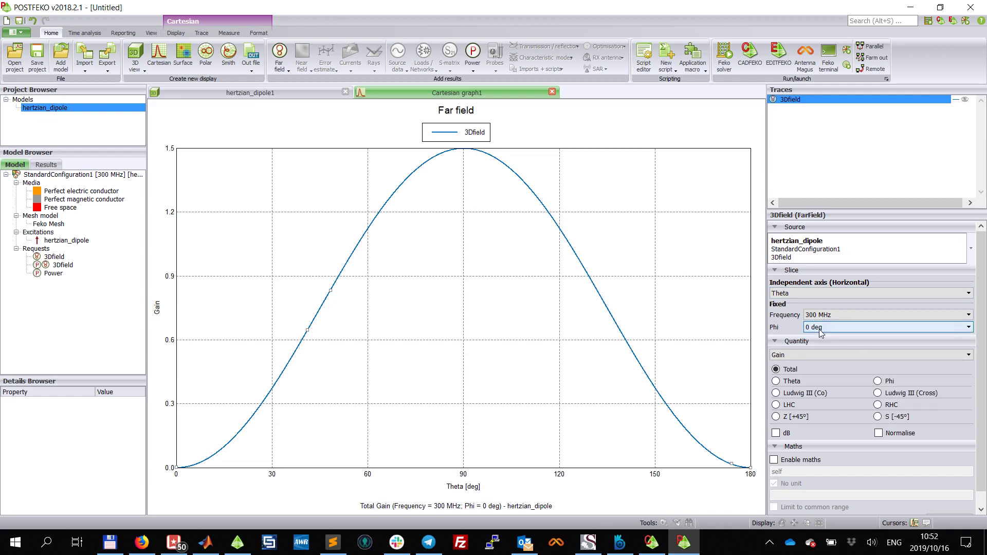
{"action": "scroll", "coordinate": [823, 332], "scroll_direction": "down", "scroll_amount": 2}
{"action": "scroll", "coordinate": [822, 332], "scroll_direction": "down", "scroll_amount": 2}
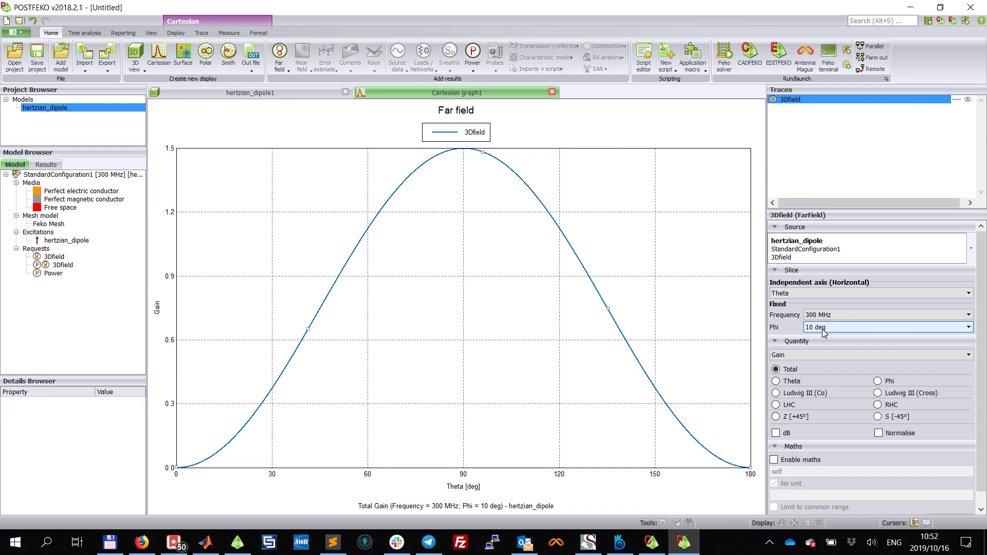
{"action": "scroll", "coordinate": [824, 333], "scroll_direction": "down", "scroll_amount": 1}
{"action": "scroll", "coordinate": [824, 333], "scroll_direction": "down", "scroll_amount": 1}
{"action": "scroll", "coordinate": [824, 333], "scroll_direction": "down", "scroll_amount": 3}
{"action": "scroll", "coordinate": [824, 333], "scroll_direction": "down", "scroll_amount": 2}
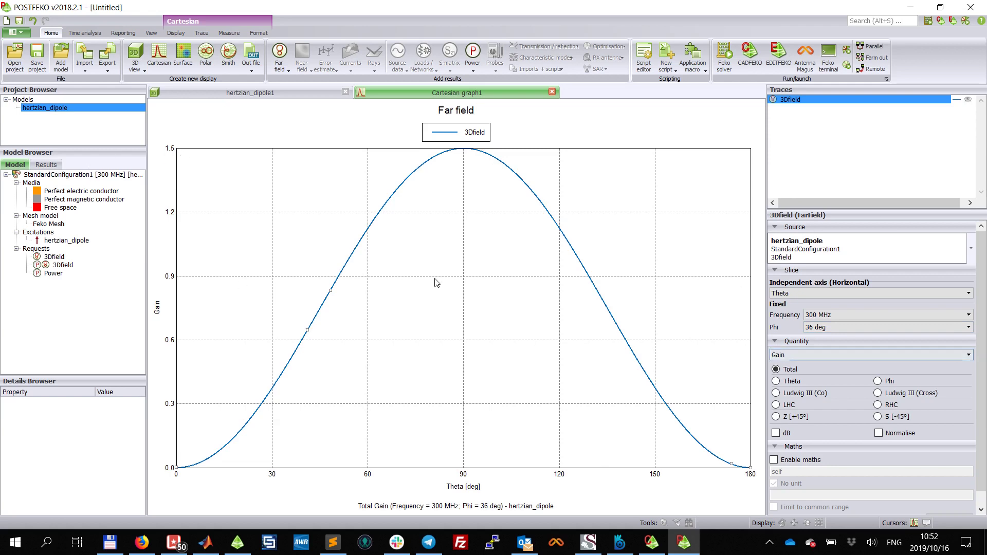
Switch the graph quantity to Directivity and save the session as hertzian_dipole.pfs.
{"action": "left_click", "coordinate": [796, 355]}
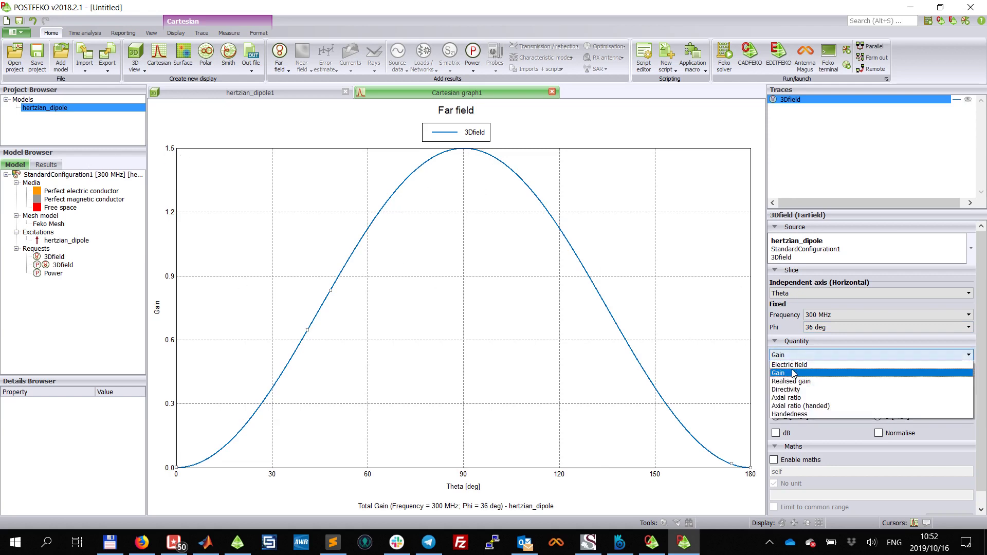
{"action": "left_click", "coordinate": [797, 389]}
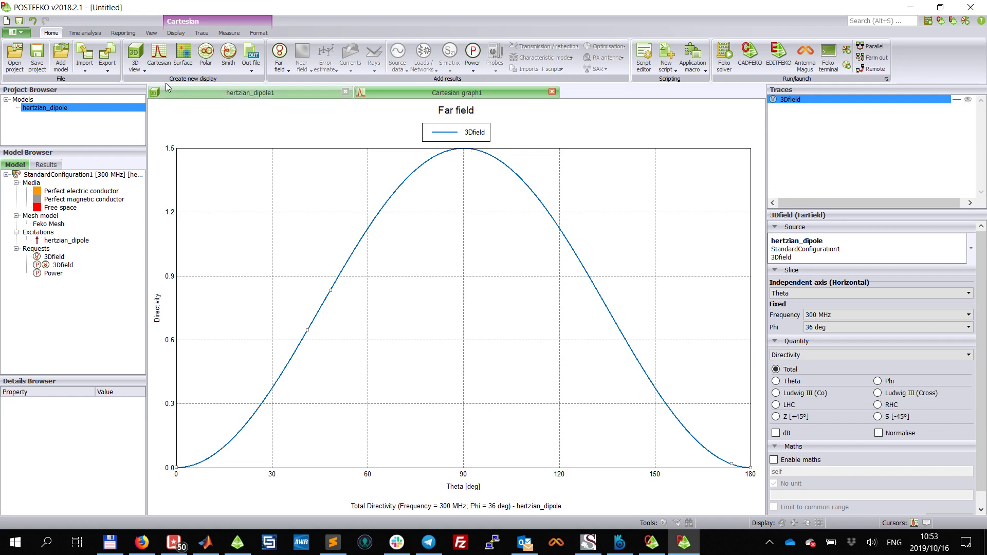
{"action": "left_click", "coordinate": [21, 22]}
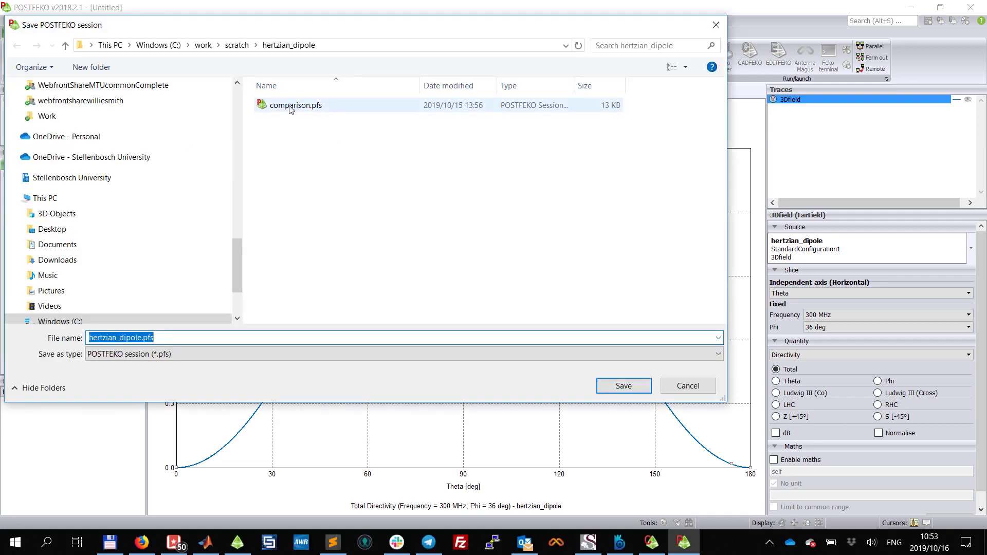
{"action": "left_click", "coordinate": [624, 386]}
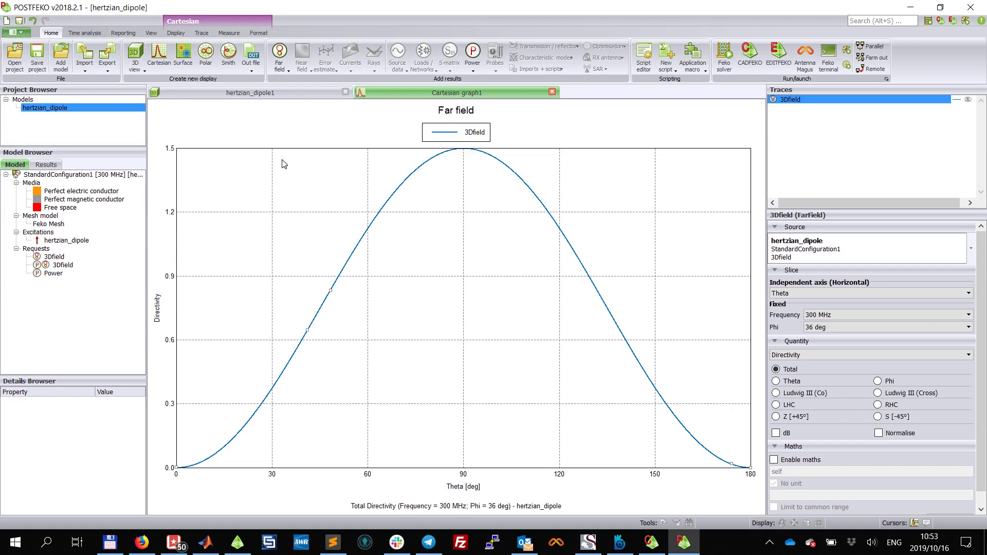
{"action": "right_click", "coordinate": [499, 163]}
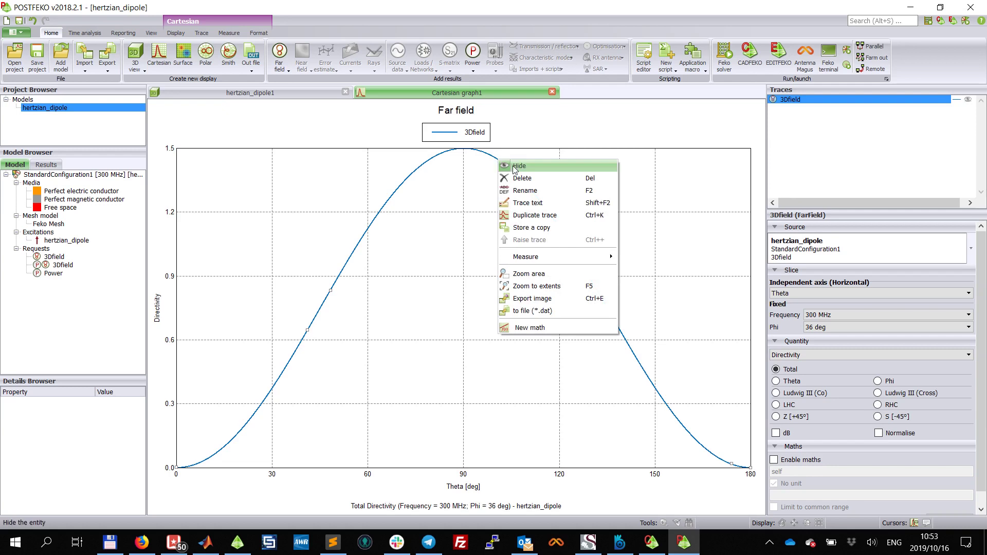
{"action": "left_click", "coordinate": [558, 311]}
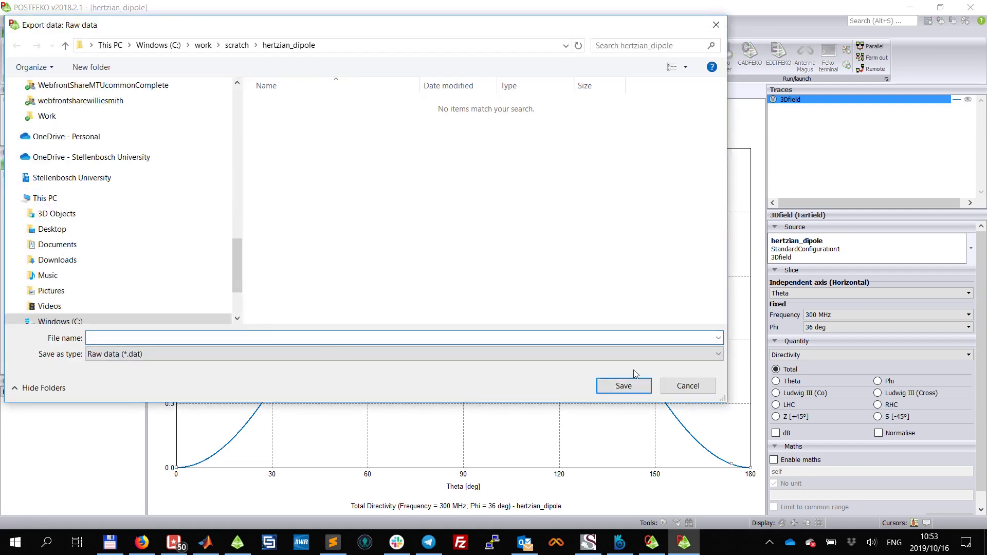
{"action": "left_click", "coordinate": [688, 386]}
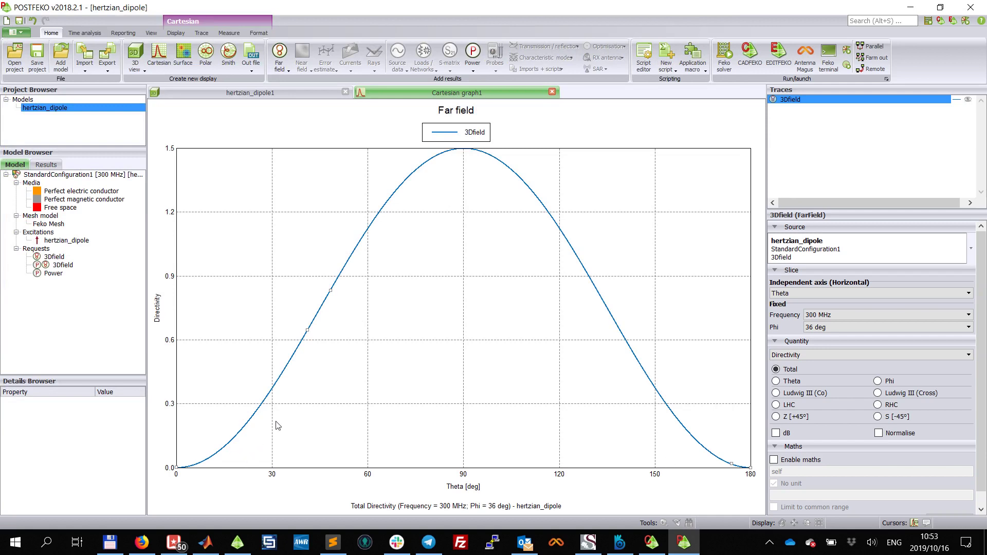